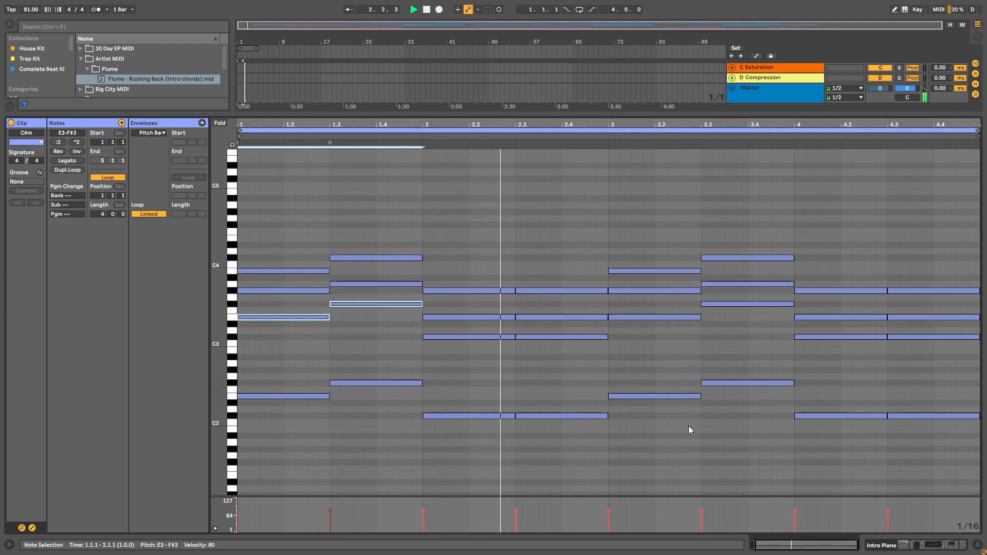
- Lower every bass note in the four-bar clip by one octave and play the result
key(space)
drag(954, 477, 259, 374)
key(shift+Down)
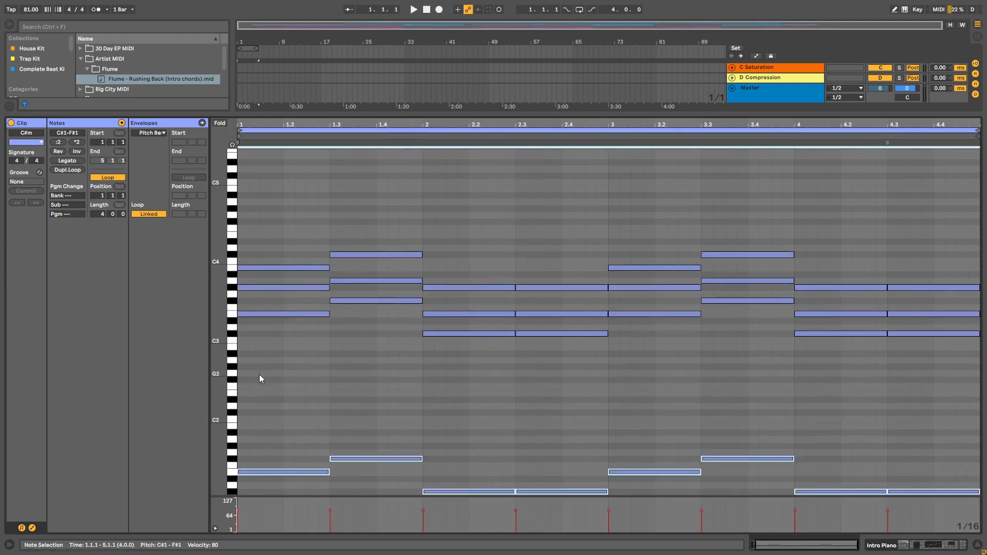
key(space)
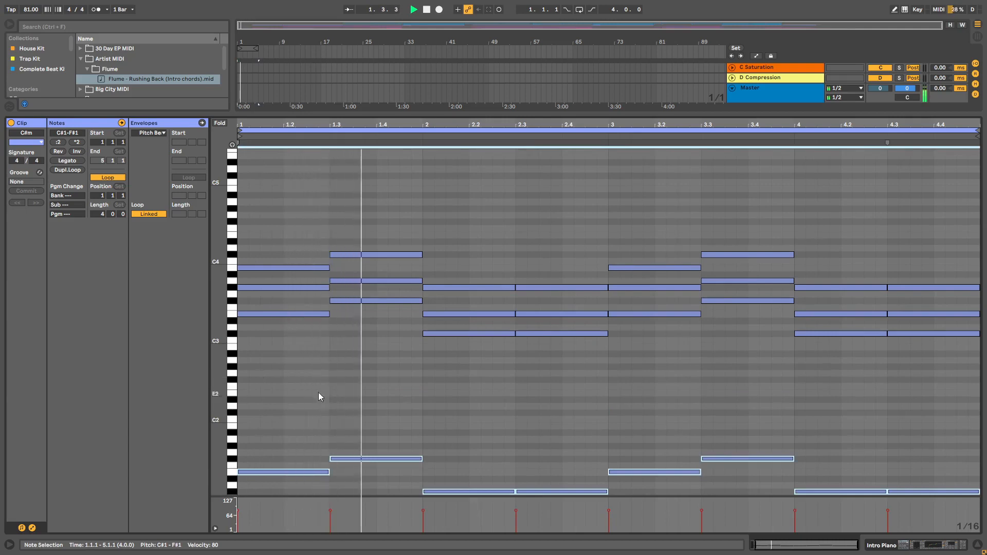
scroll(535, 395, down, 2)
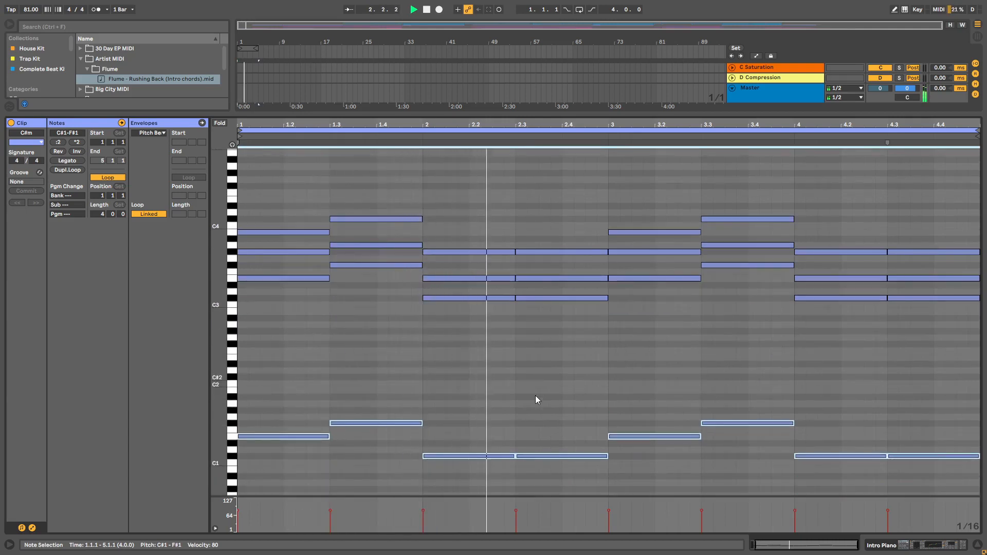
- Raise the C#1 bass notes in bars 2 and 4 by one octave and play the clip
click(888, 485)
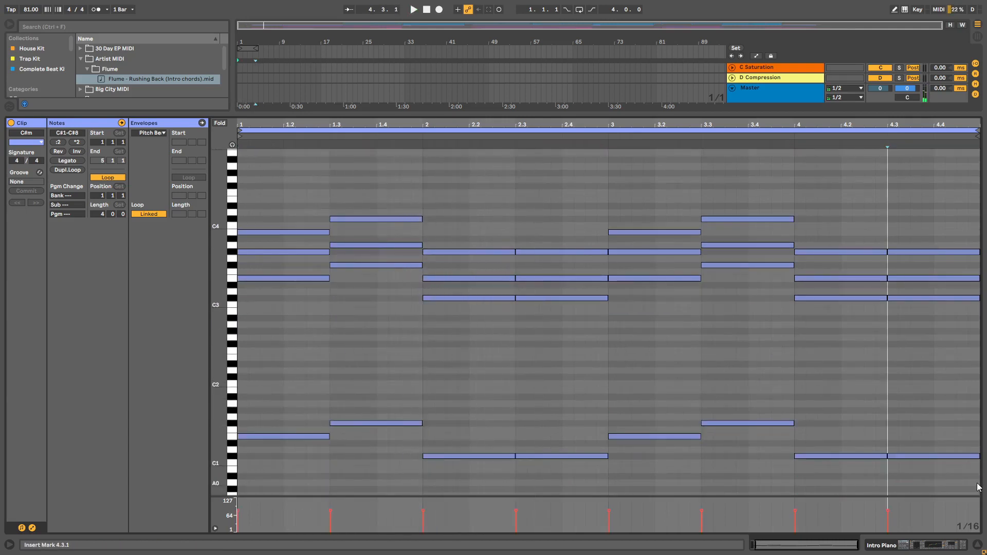
drag(978, 487, 433, 455)
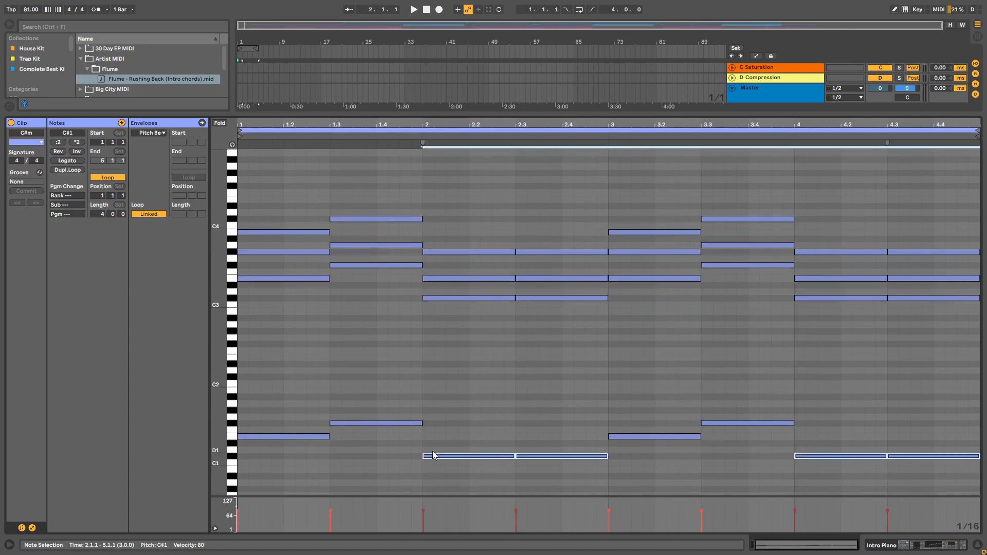
key(shift+Up)
key(space)
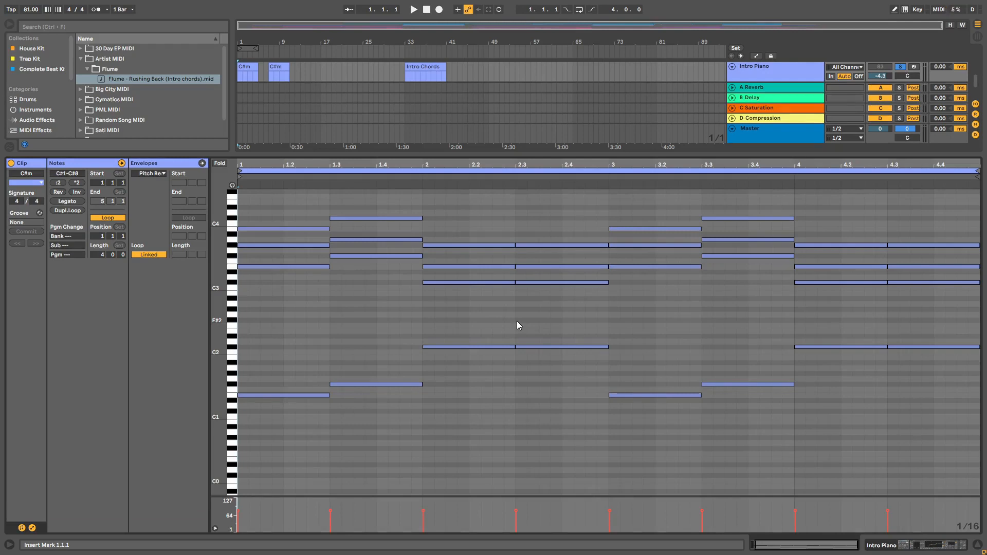
- Transpose the first chord's E3 note up semitone by semitone until it reaches E4
scroll(521, 324, up, 1)
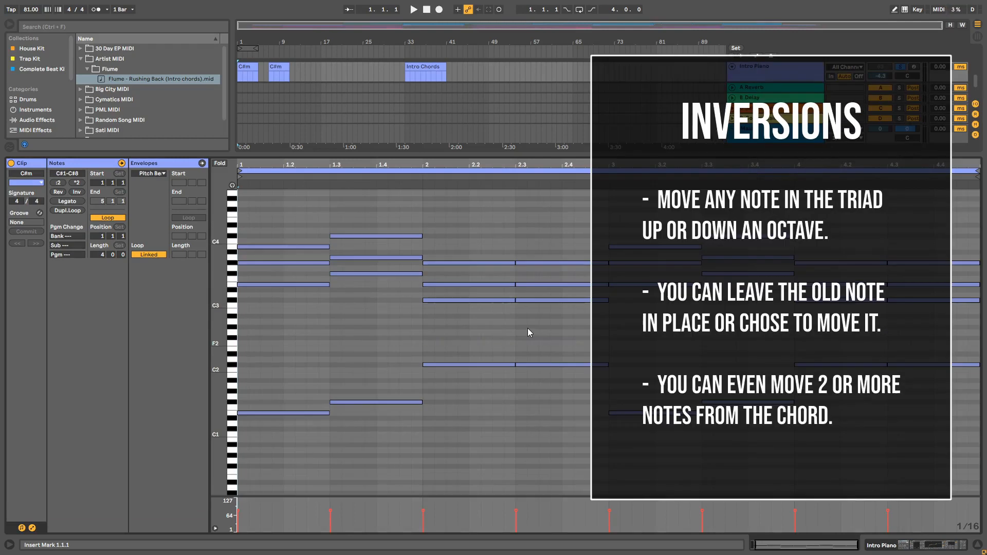
click(313, 284)
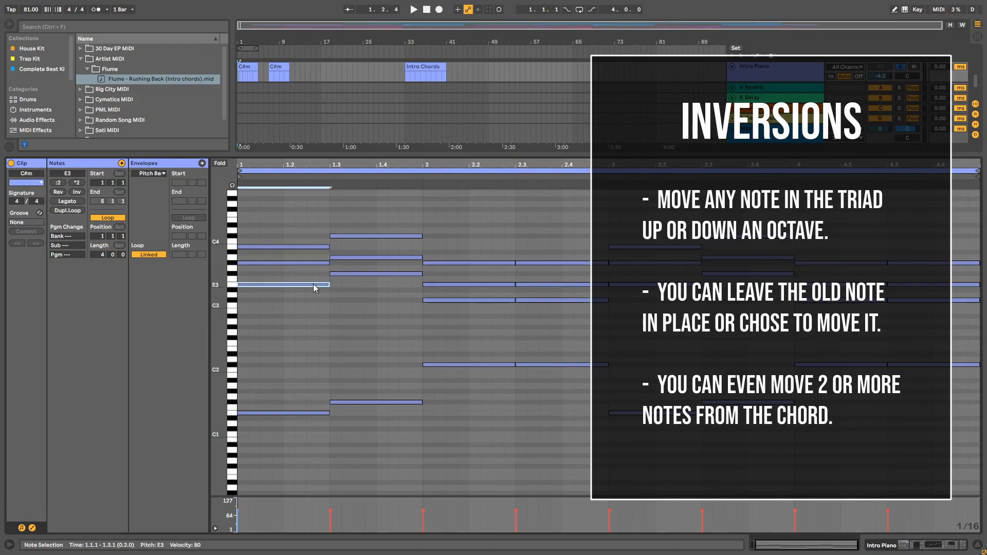
drag(957, 313, 242, 217)
click(263, 293)
click(268, 285)
key(Up)
key(Up)
key(Up)
key(Up)
key(Up)
key(Up)
key(Up)
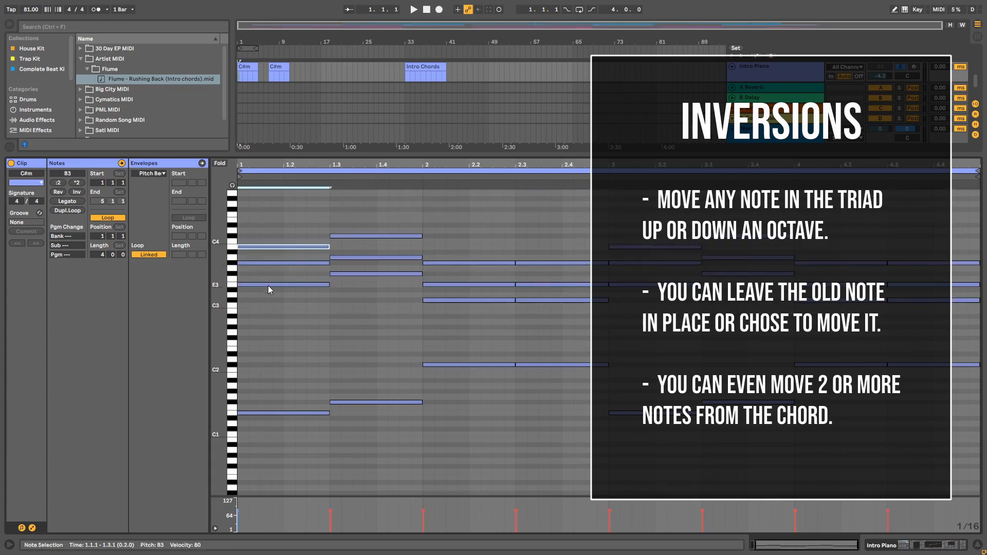
key(Up)
key(Up)
key(Up)
key(Up)
key(Up)
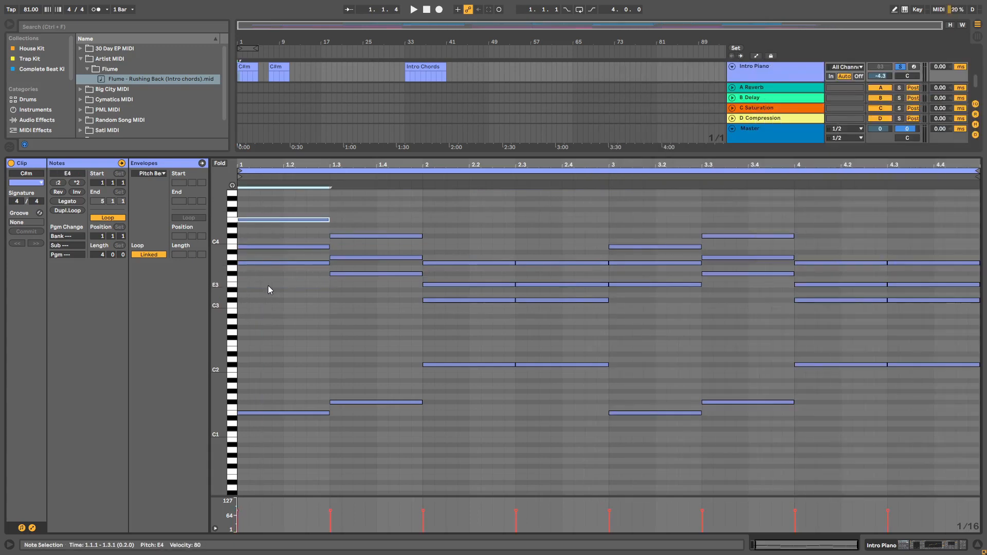
- Drop the first chord's E4 note two octaves to E2, and bring it back up to E3
key(shift+Down)
key(shift+Down)
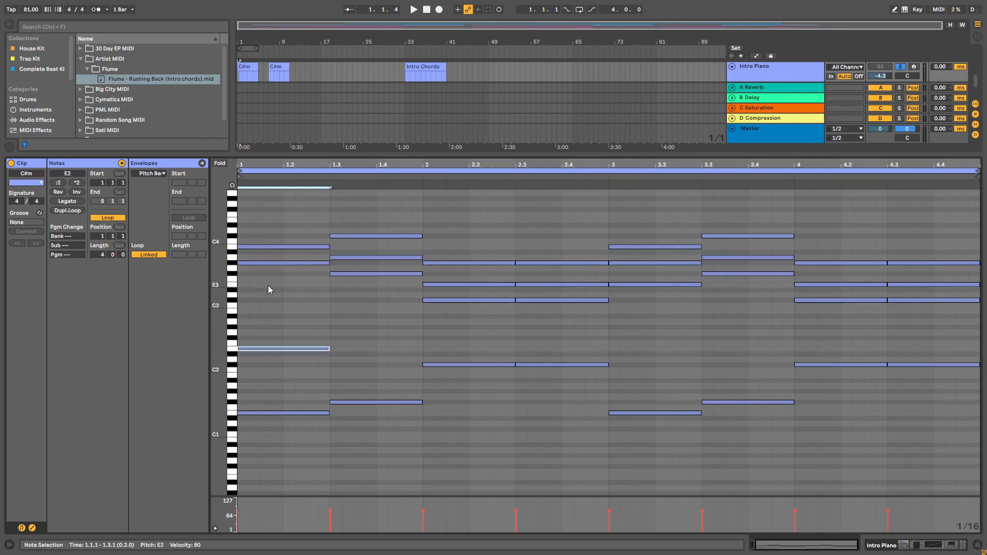
key(shift+Up)
- Invert the first chord by moving its E3 note up one octave to E4
click(283, 261)
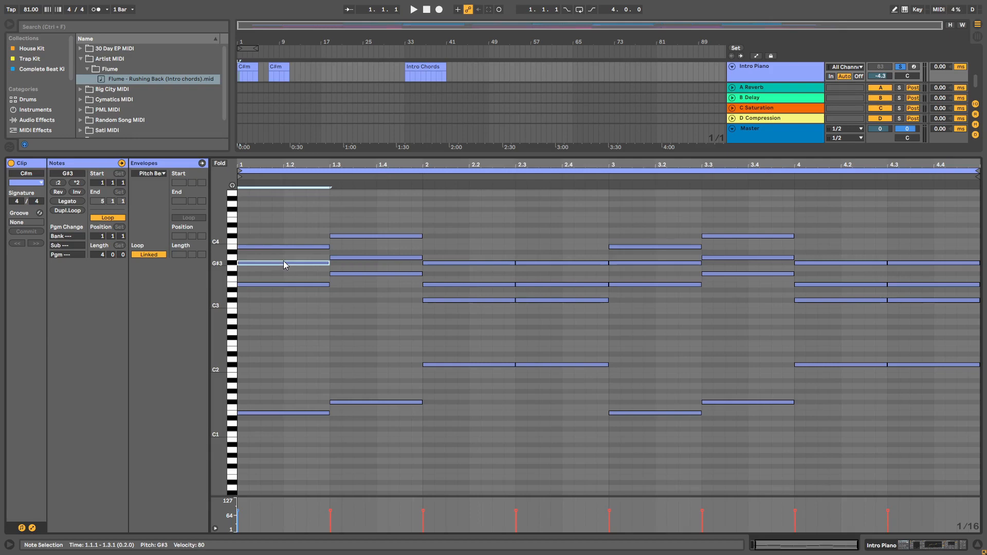
click(282, 284)
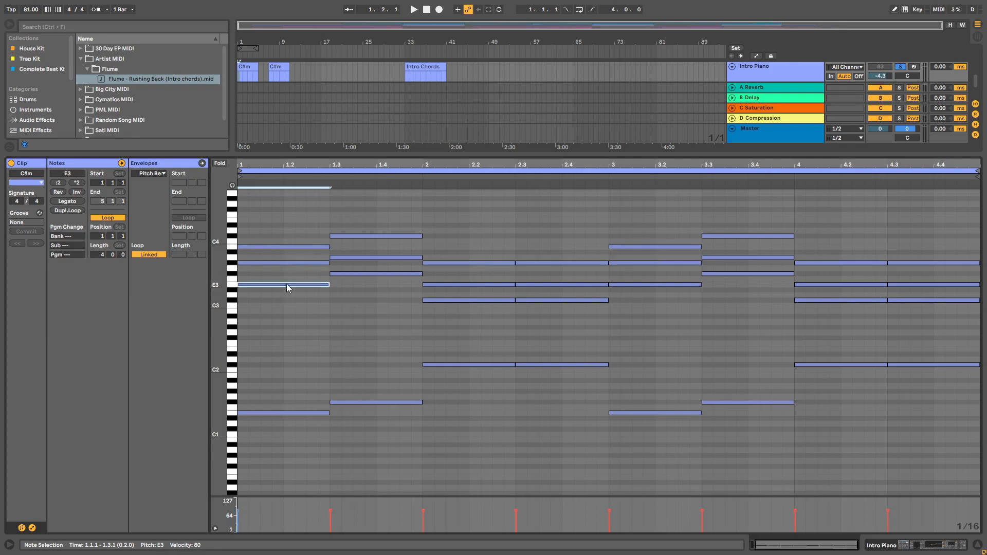
key(shift+Up)
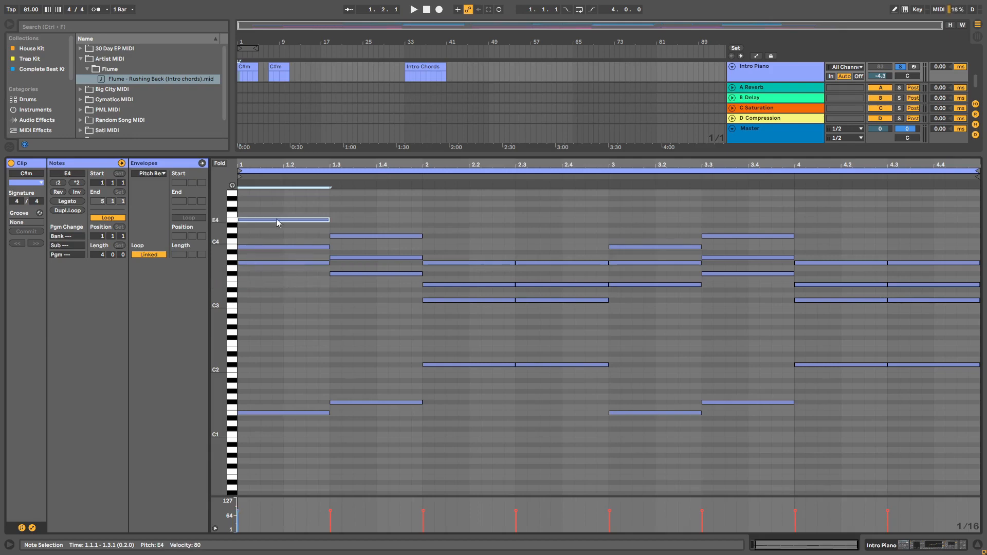
mouse_move(279, 221)
mouse_down()
mouse_move(278, 285)
mouse_move(278, 221)
mouse_up()
drag(287, 220, 286, 284)
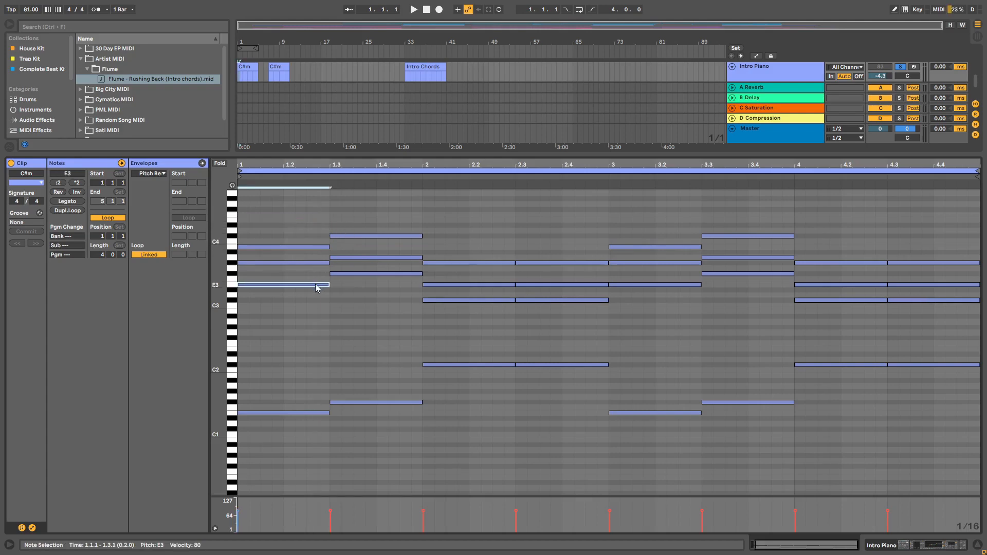
key(ctrl+z)
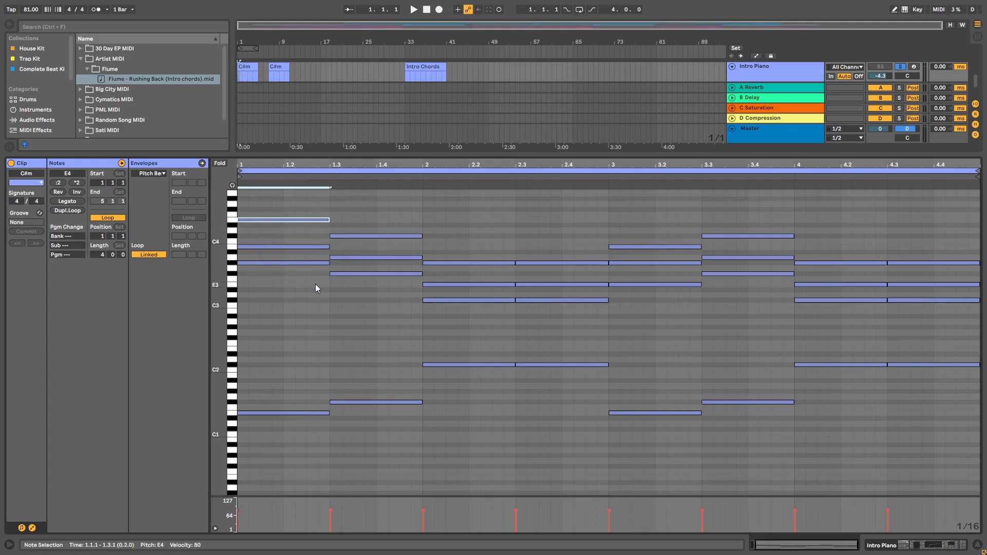
- Raise the second chord's F#3 to F#4 and both C#3 notes in bar 2 to C#4, and play the inversions
click(374, 274)
key(shift+Up)
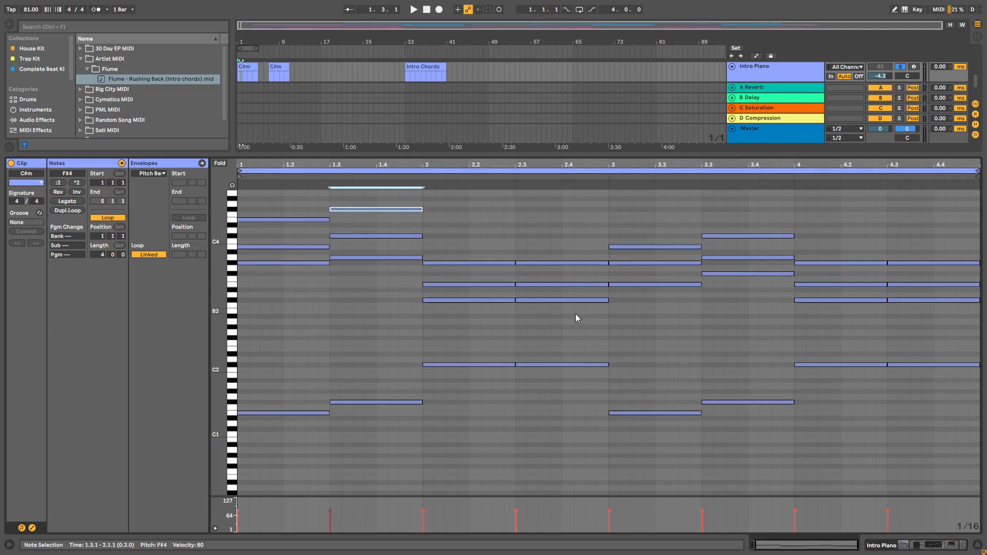
drag(575, 314, 465, 300)
key(shift+Up)
key(space)
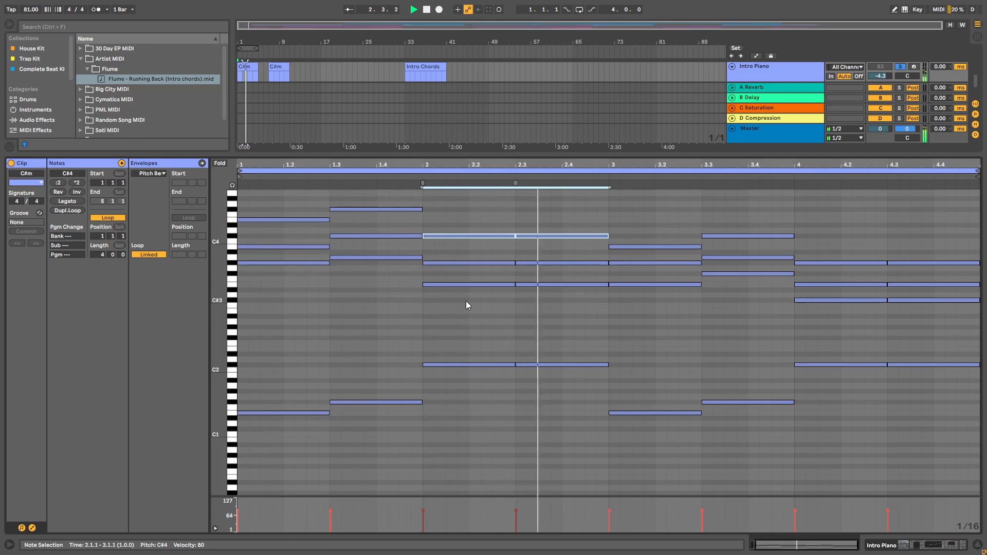
key(space)
- Move the first chord's E4 back down to E3, raise its G#3 to G#4, and play the clip
click(310, 220)
key(shift+Down)
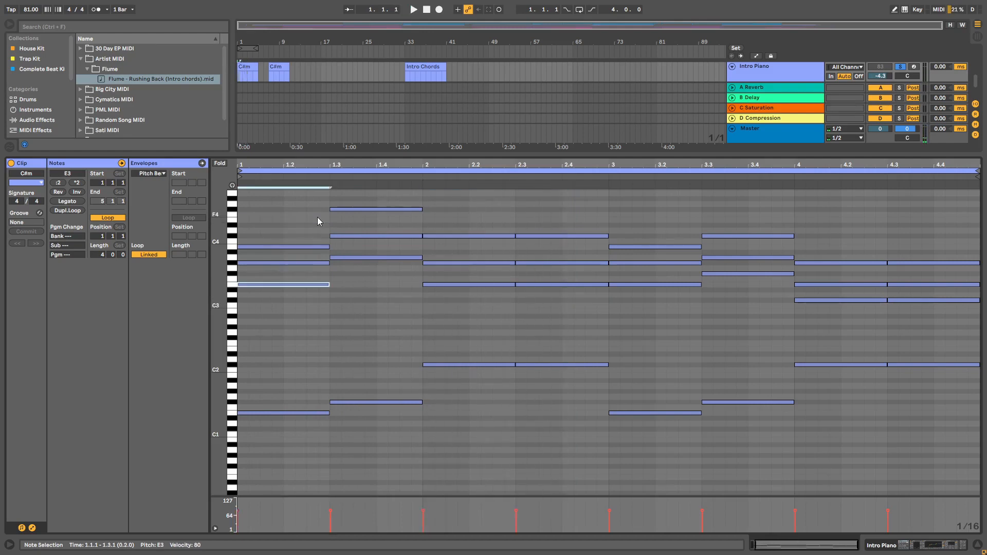
key(Up)
key(Up)
key(Up)
key(Up)
key(shift+Up)
key(space)
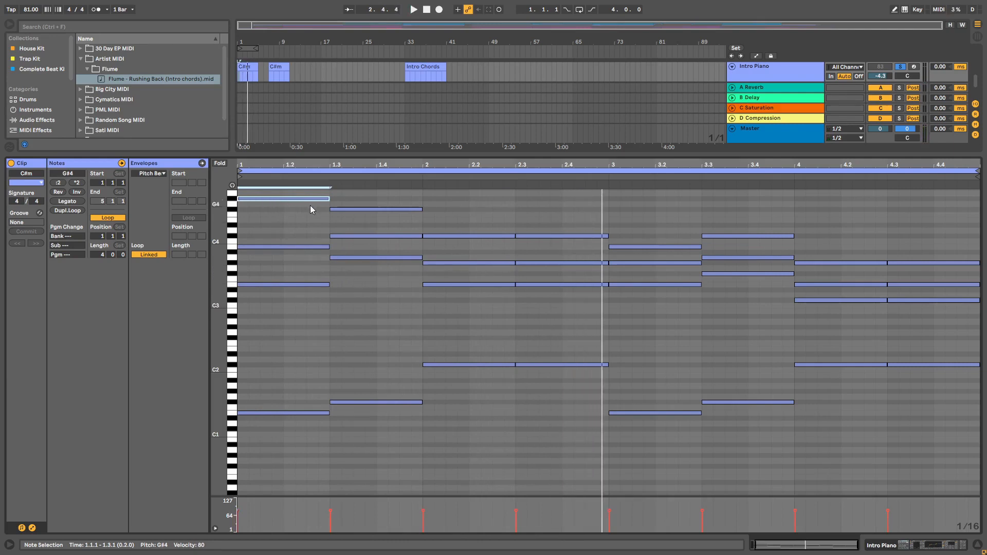
drag(304, 448, 263, 193)
drag(551, 411, 546, 218)
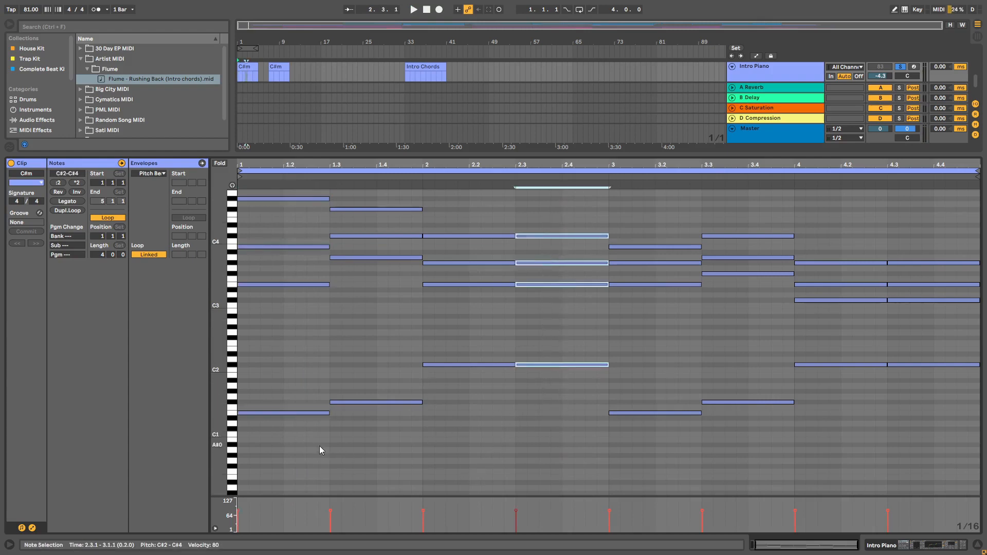
drag(296, 447, 282, 237)
drag(590, 394, 554, 226)
click(481, 301)
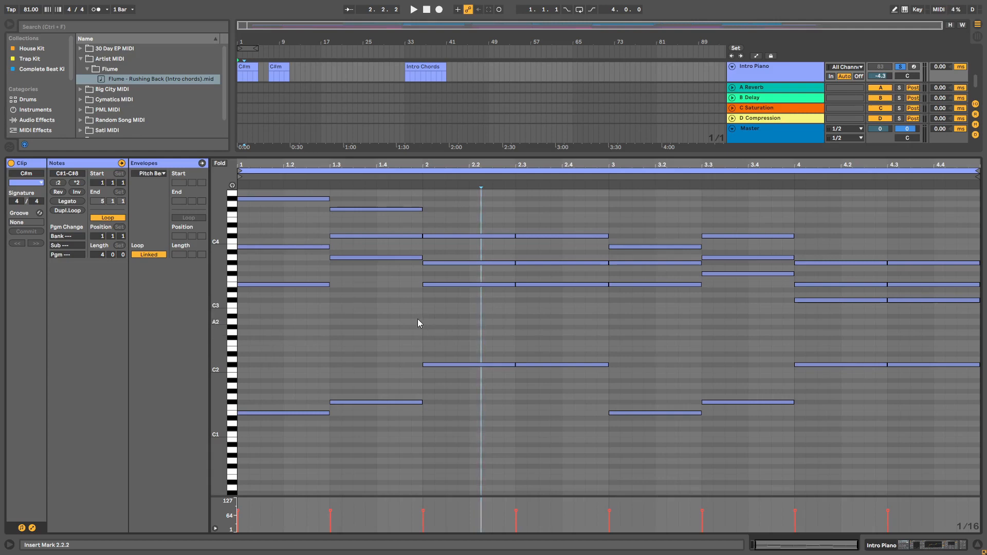
- Duplicate the first chord's G#4 to G#2, the second chord's A3 to A2 and bar 2's C#4 notes to C#3, and play them
click(276, 199)
drag(258, 200, 263, 329)
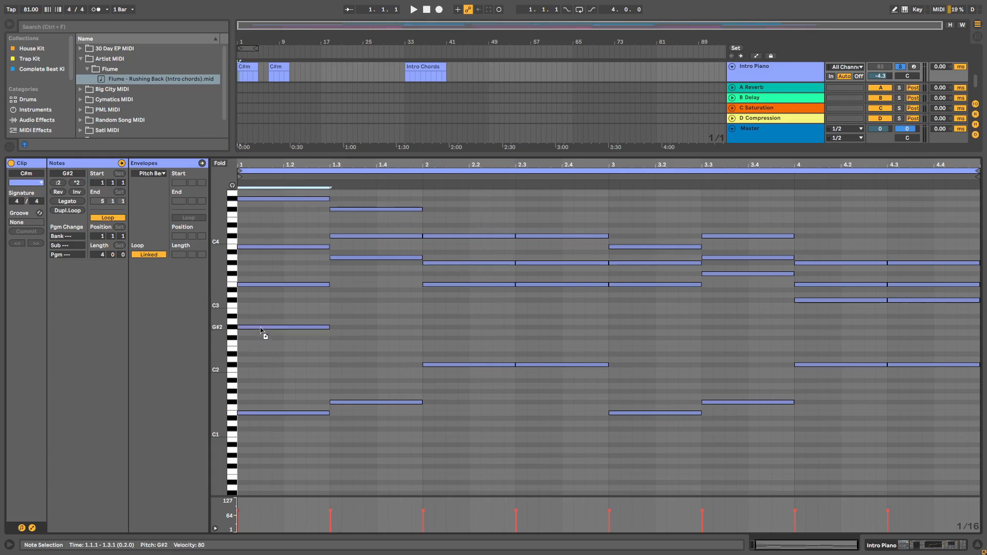
drag(351, 258, 347, 322)
drag(584, 244, 454, 307)
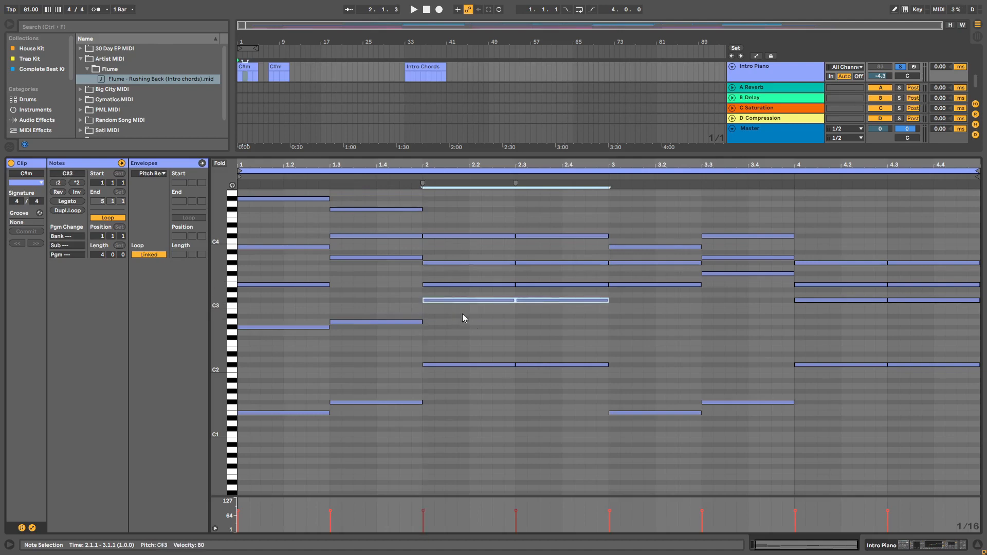
key(space)
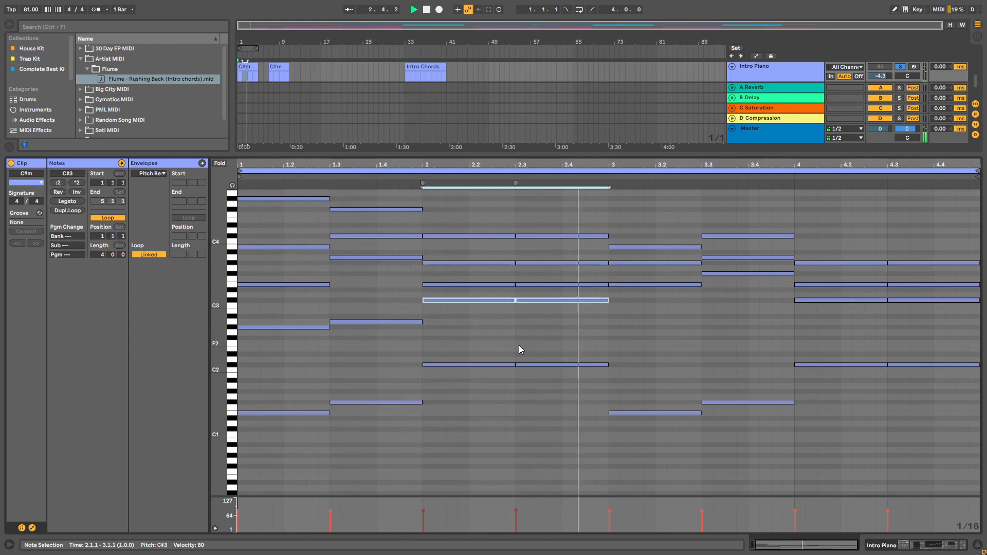
key(space)
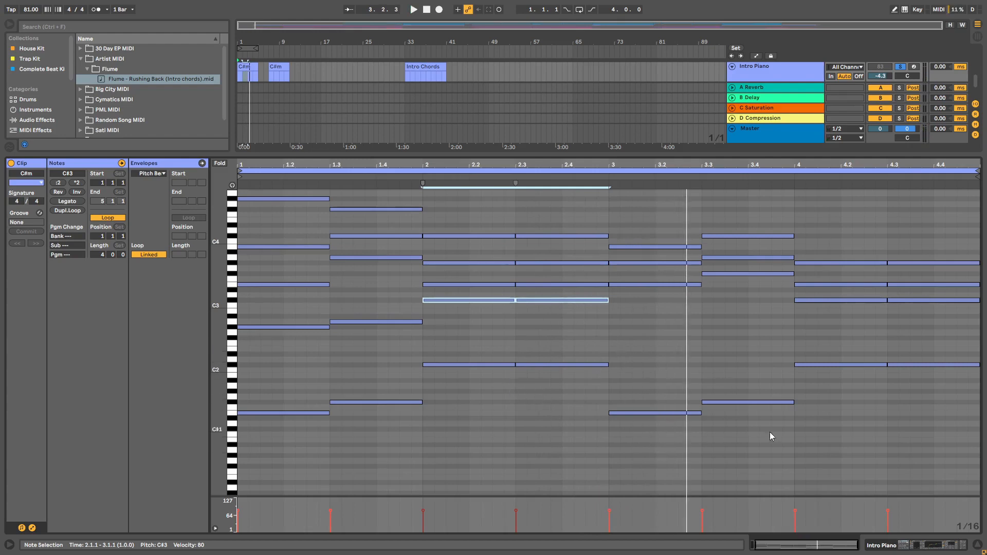
- Delete all notes in bars 3 and 4 and replace them with a duplicate of bars 1 and 2
drag(944, 442, 617, 213)
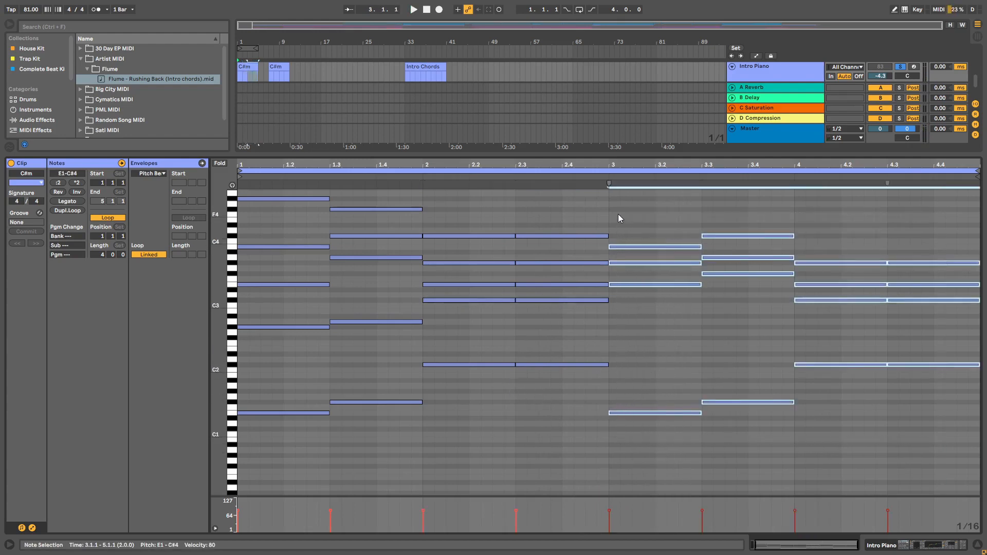
key(Delete)
drag(609, 442, 238, 189)
key(ctrl+d)
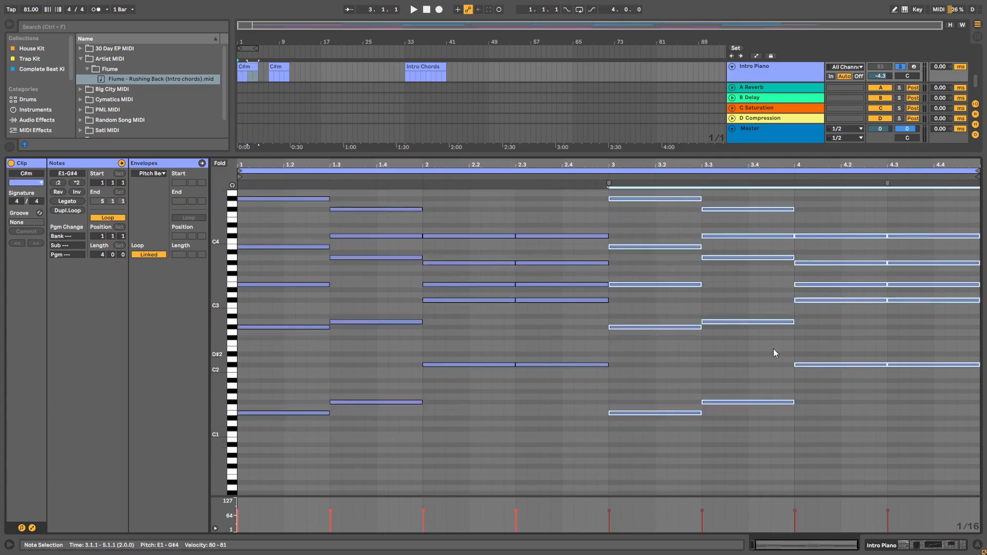
click(608, 436)
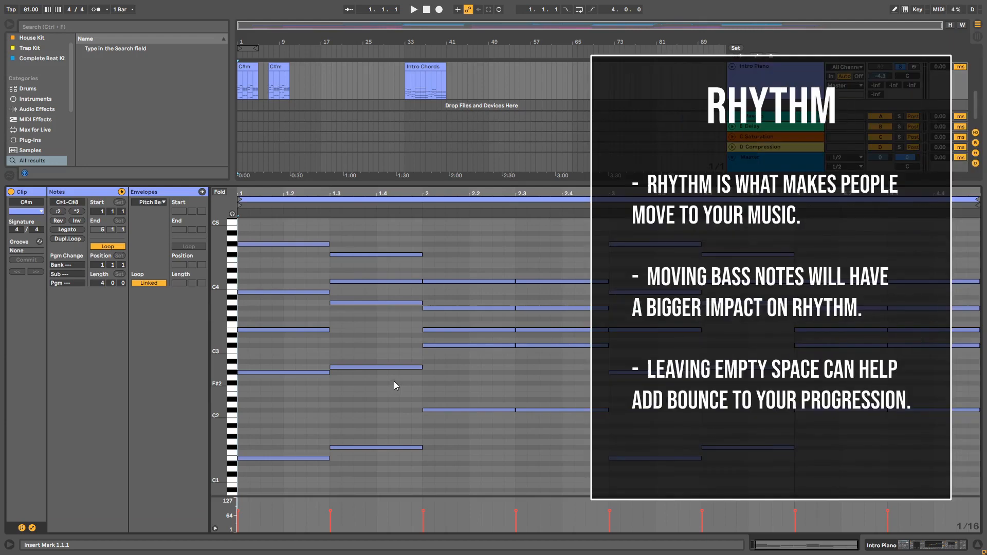
drag(941, 456, 256, 238)
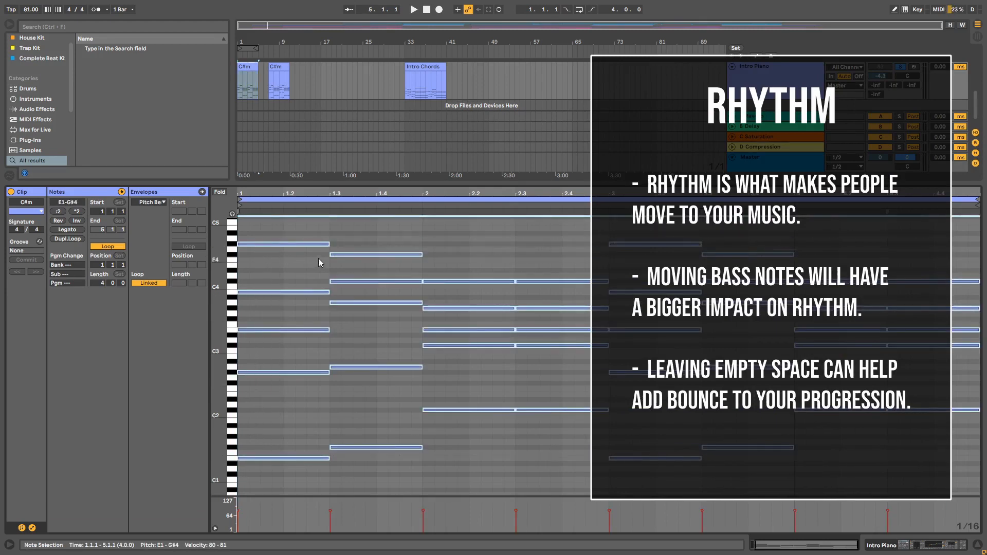
click(325, 398)
drag(313, 470, 337, 286)
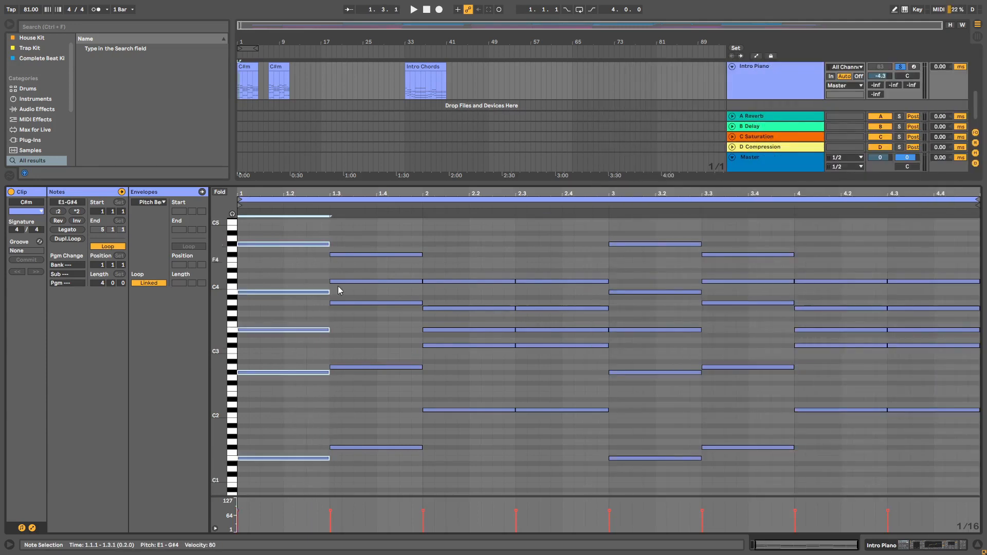
click(327, 373)
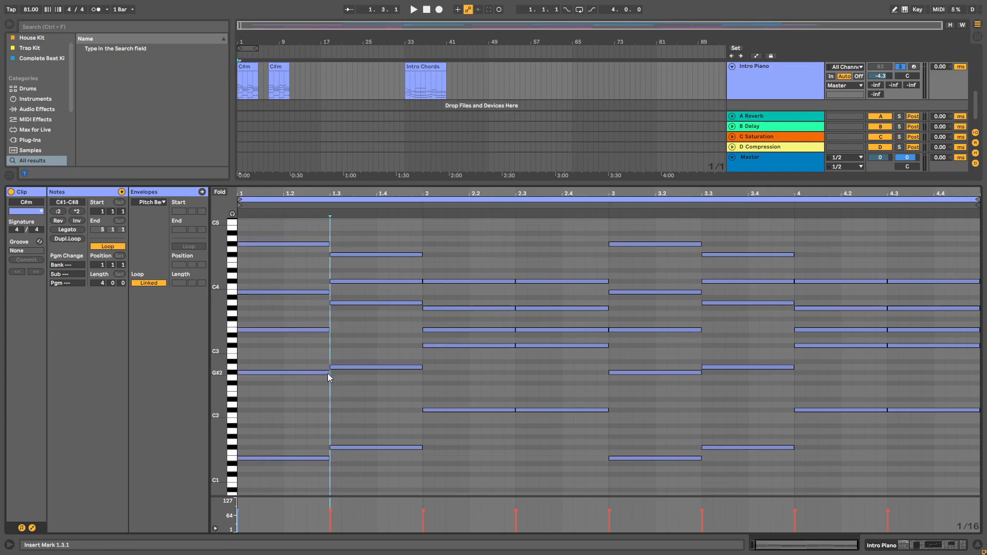
scroll(308, 378, left, 1)
click(357, 324)
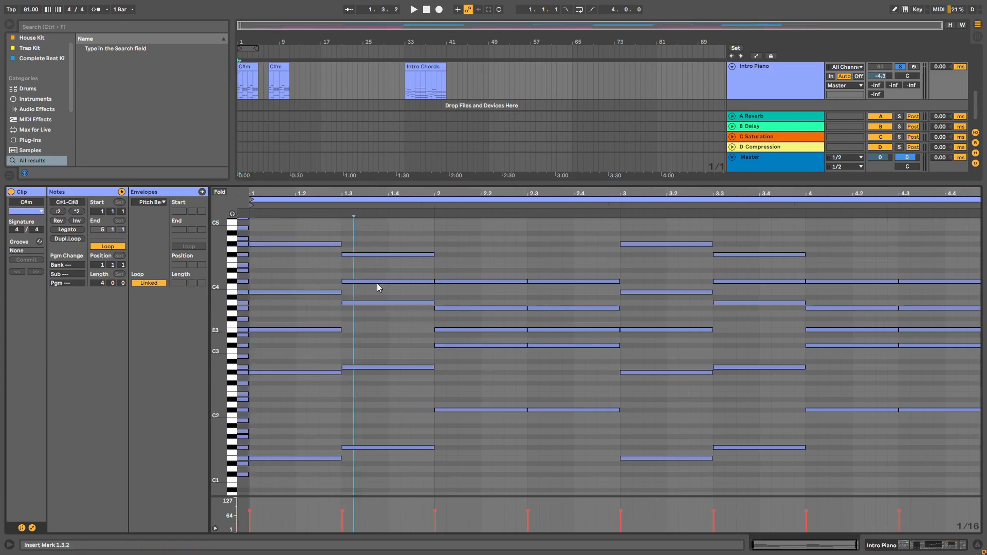
scroll(294, 427, right, 1)
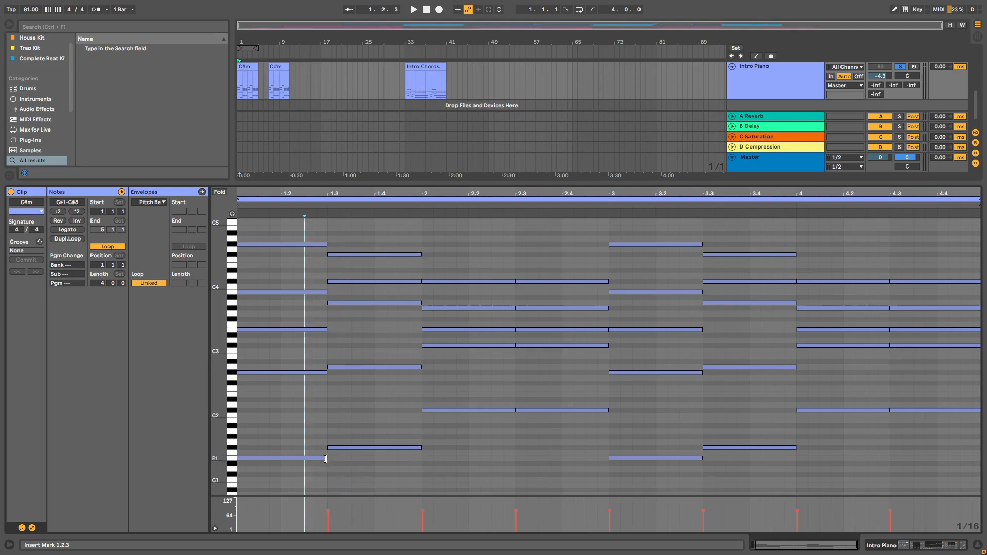
- Shorten the first E1 bass note to three sixteenths and duplicate it directly after itself
drag(326, 458, 270, 463)
key(ctrl+d)
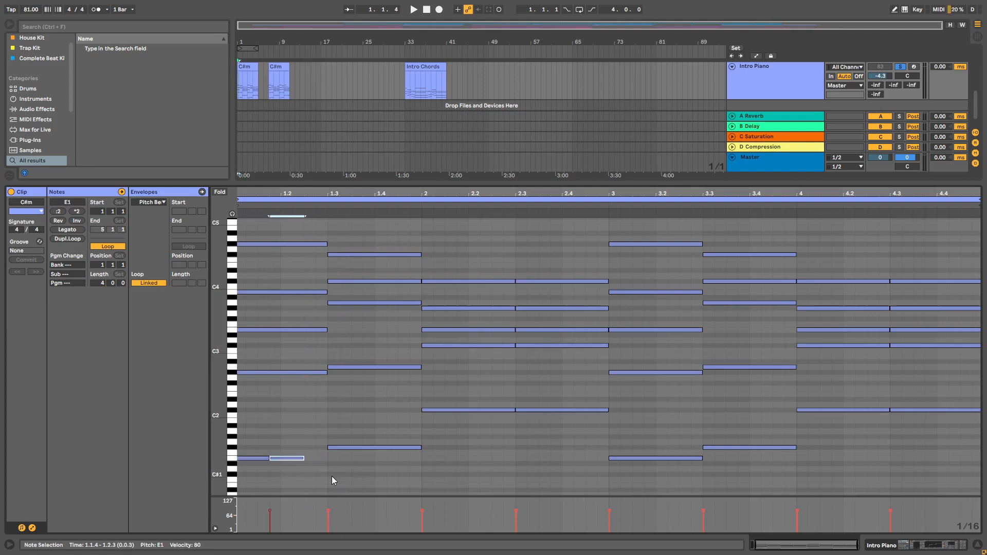
- Fill bars 1 and 2 with repeated three-sixteenth E1, A1 and C#2 bass notes, trimming the last C#2 to end at bar 3
key(ctrl+d)
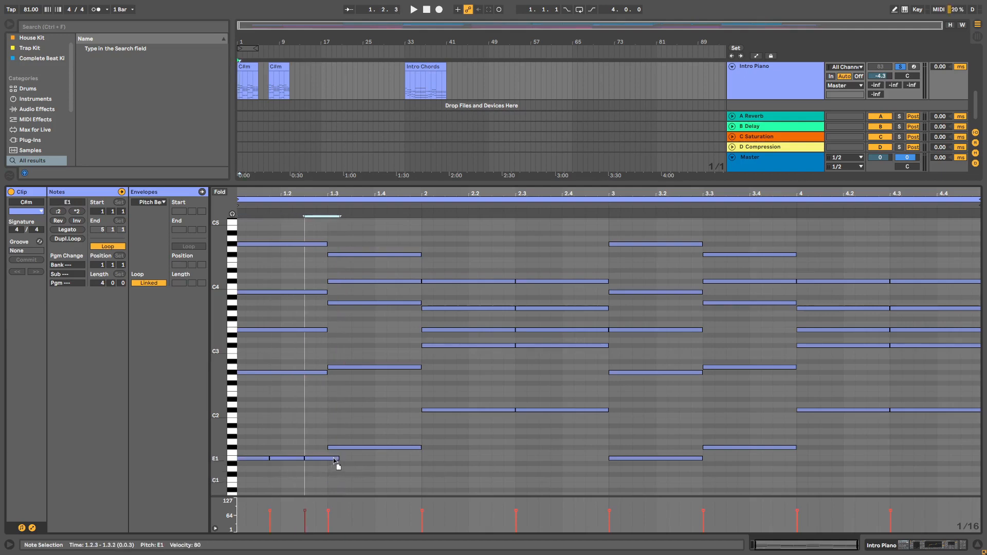
drag(338, 459, 426, 410)
click(478, 427)
key(ctrl+d)
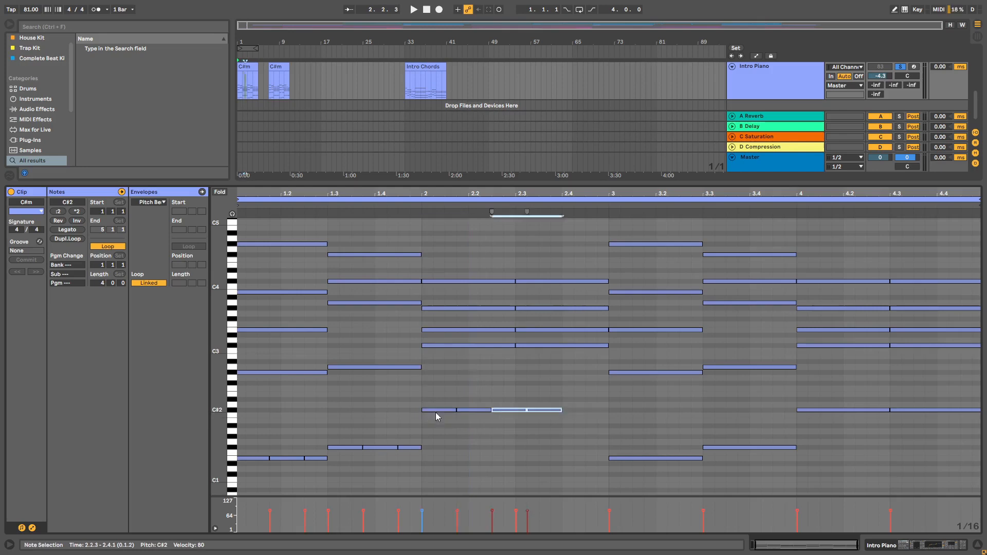
key(ctrl+d)
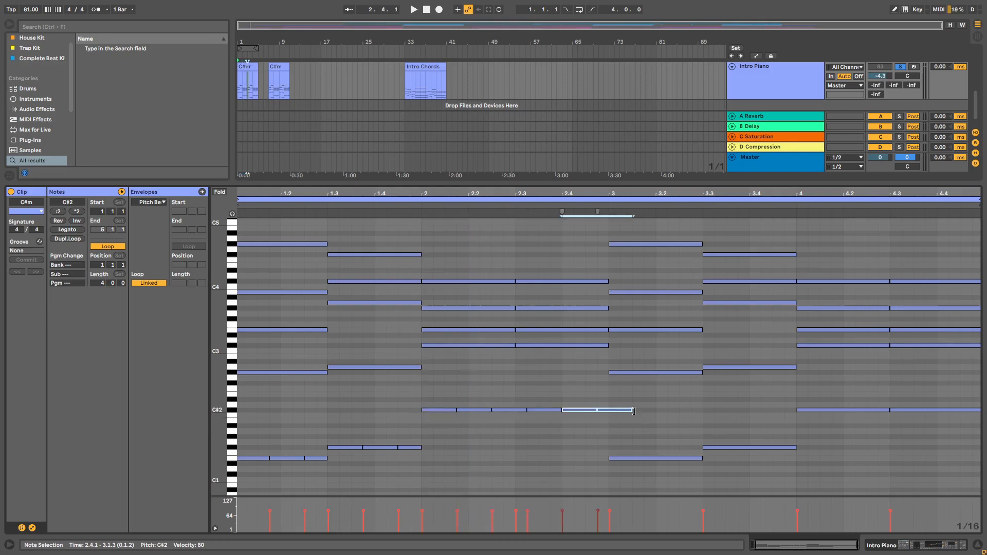
drag(632, 410, 599, 412)
click(619, 417)
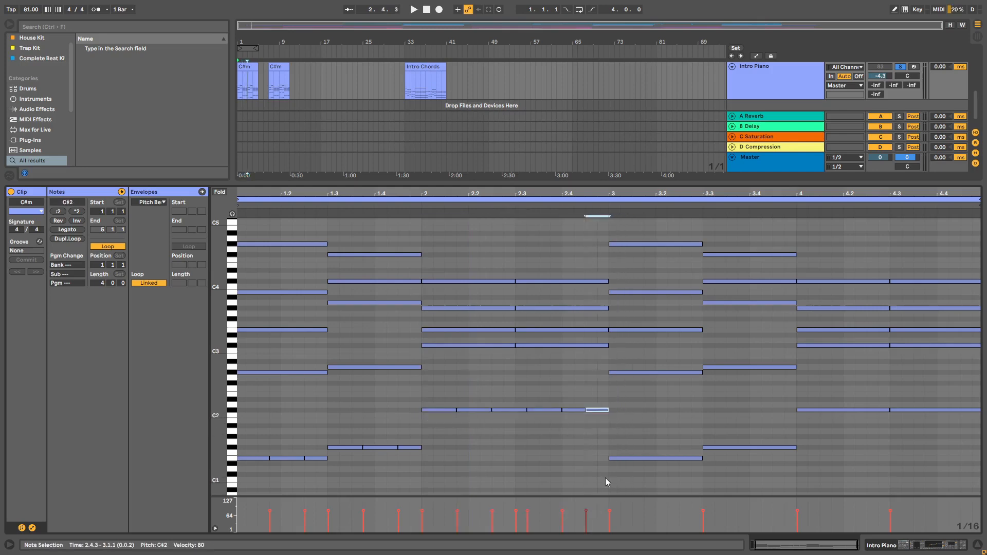
- Duplicate the bass notes of bars 1 and 2 into bars 3 and 4, and play the clip
drag(606, 478, 242, 400)
key(ctrl+d)
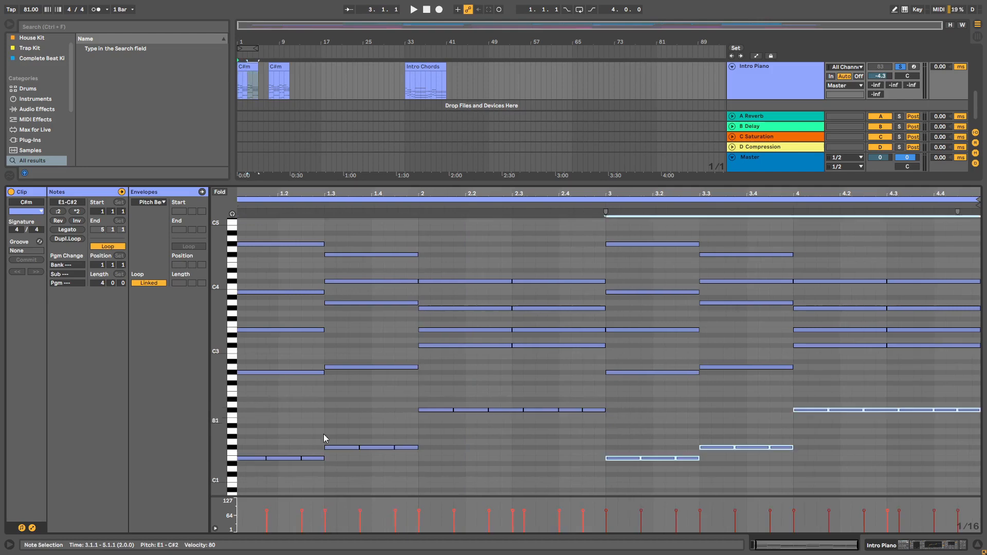
click(250, 457)
key(space)
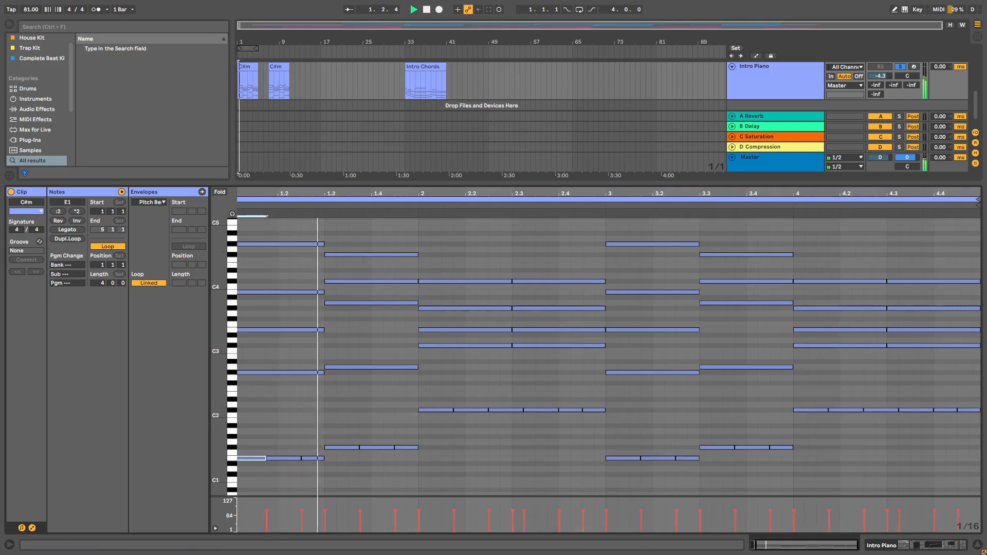
drag(328, 194, 334, 192)
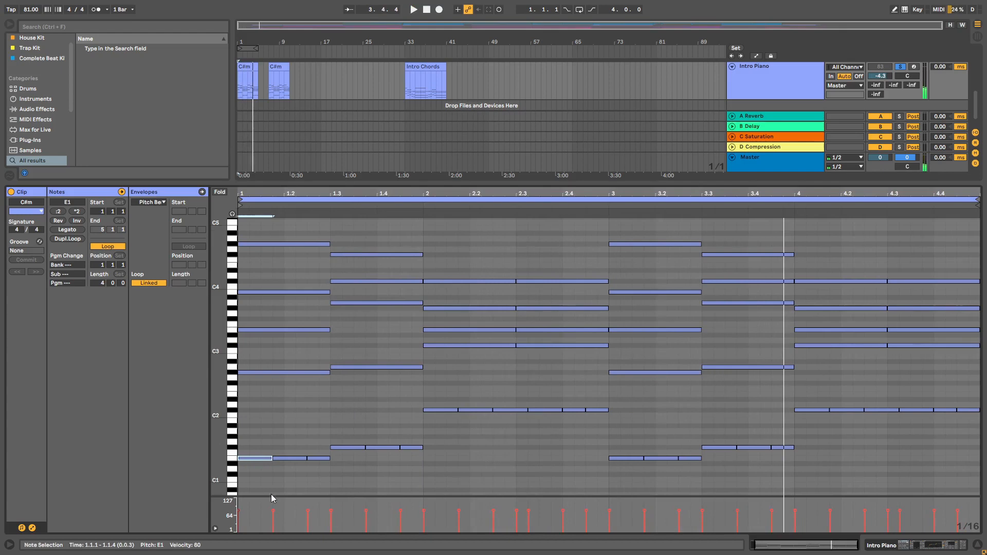
click(286, 467)
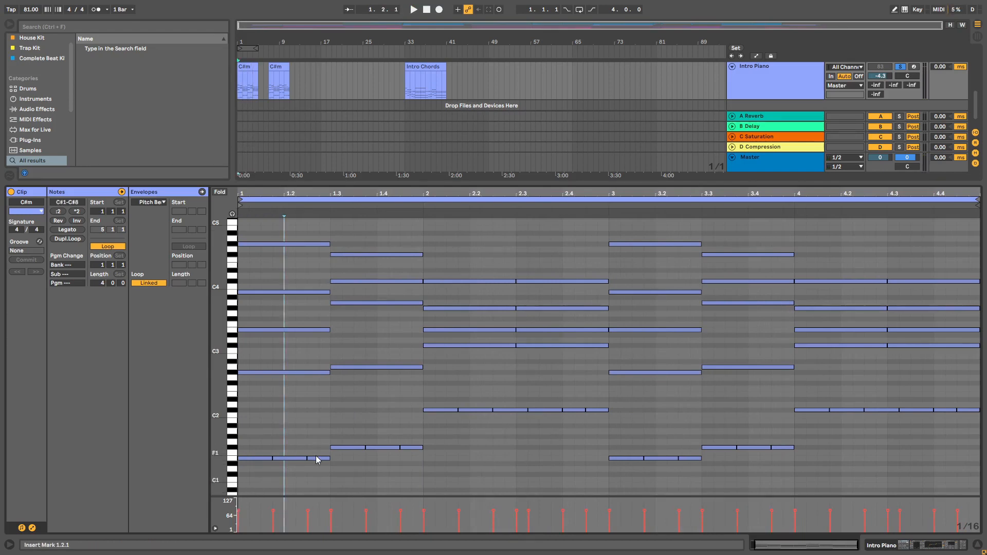
- Open the Intro Chords clip at bar 33 and play it at a tempo of 135 BPM
drag(578, 183, 578, 295)
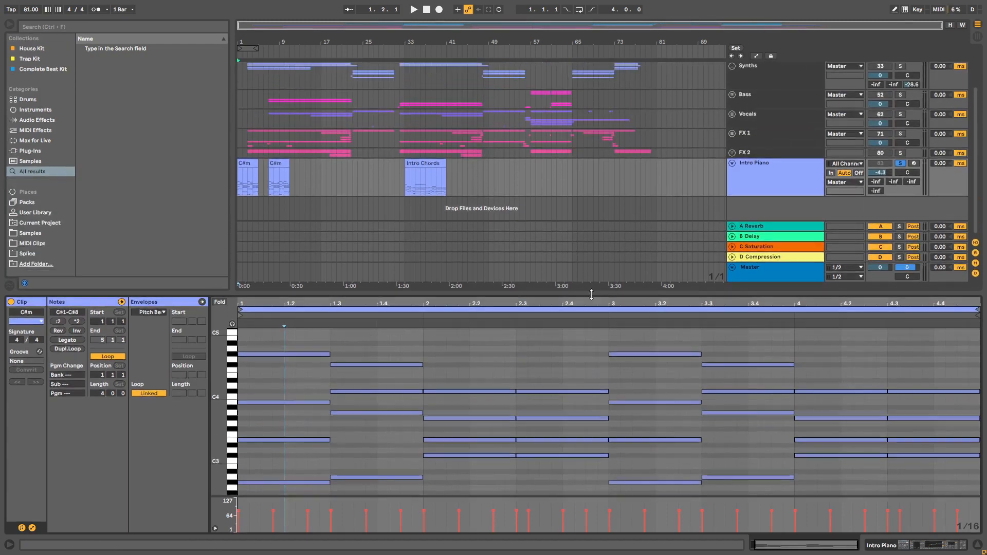
click(416, 164)
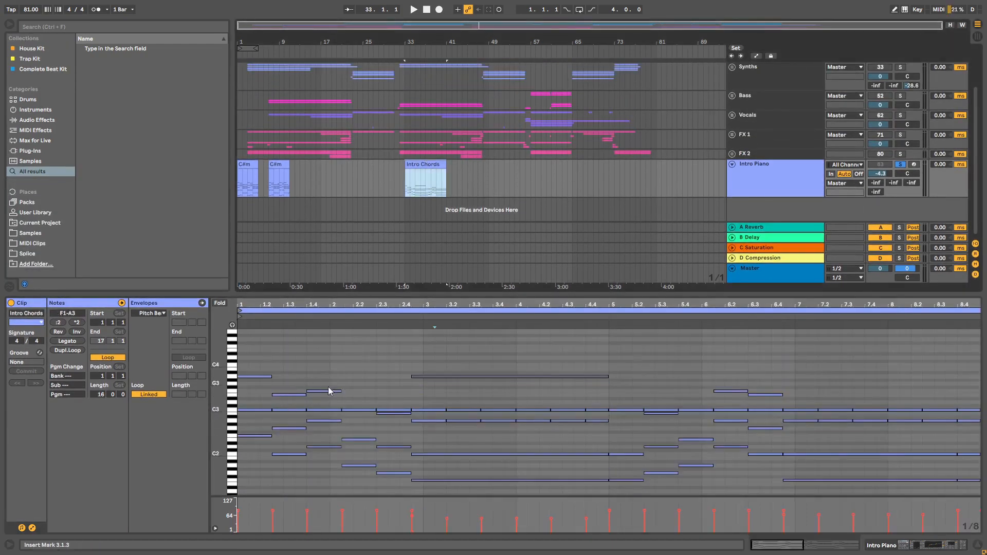
mouse_move(250, 348)
mouse_down()
mouse_move(266, 460)
mouse_move(261, 388)
mouse_up()
click(261, 350)
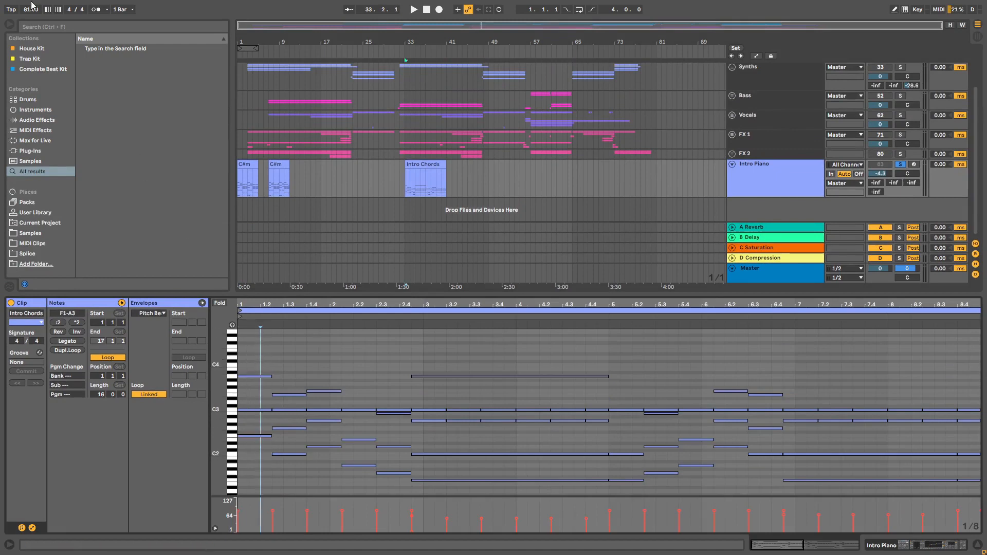
key(space)
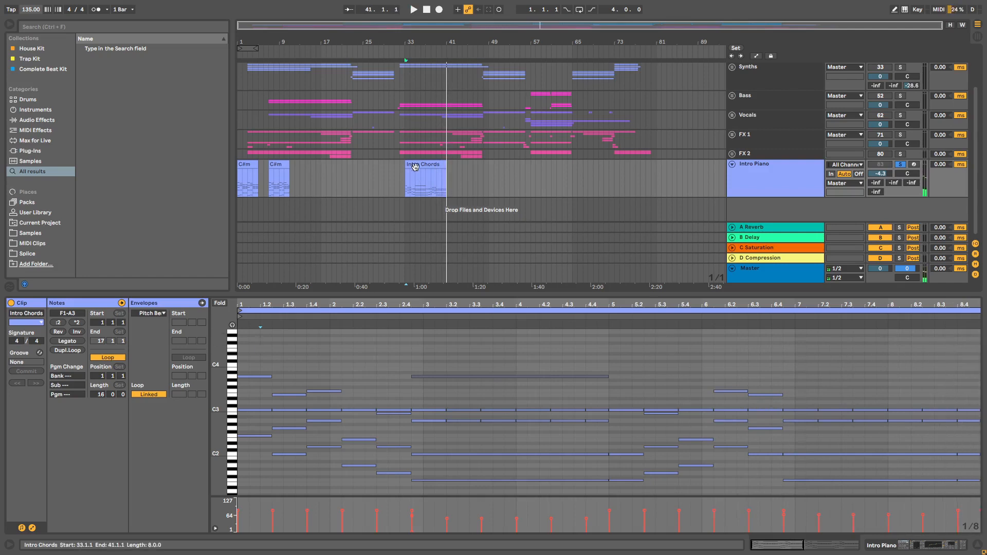
key(space)
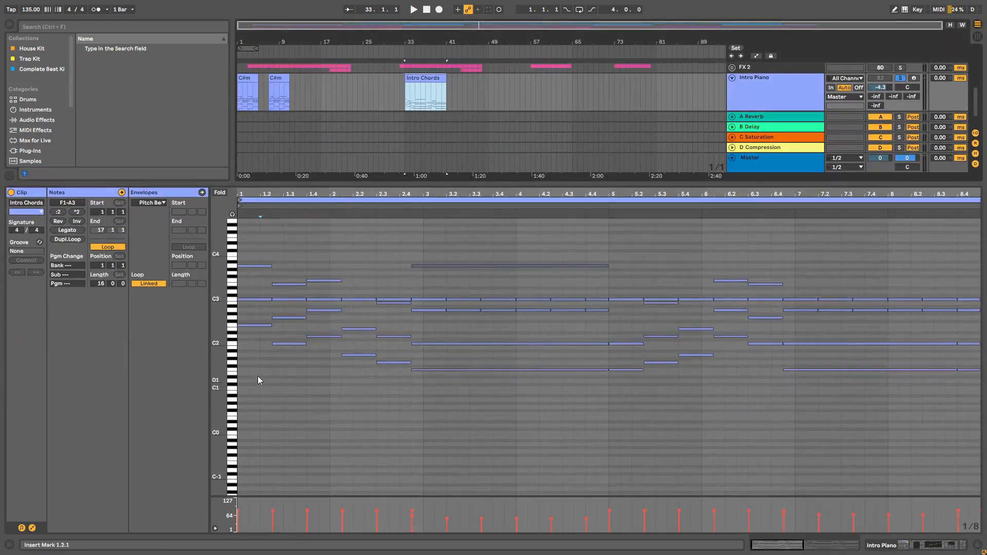
- Examine the Intro Chords notes chord by chord through the clip's first four bars
drag(258, 375, 298, 381)
drag(324, 266, 325, 366)
drag(351, 286, 365, 390)
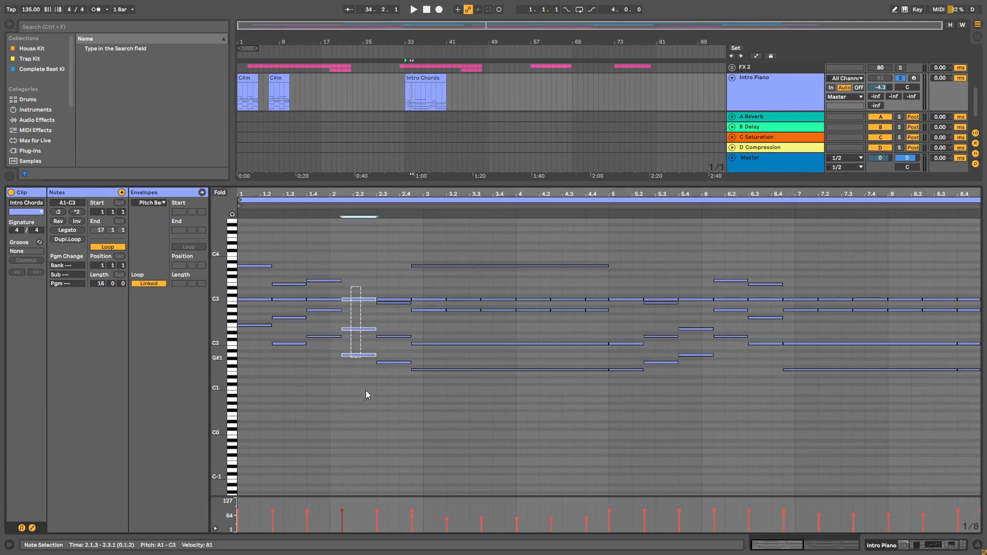
drag(394, 286, 398, 415)
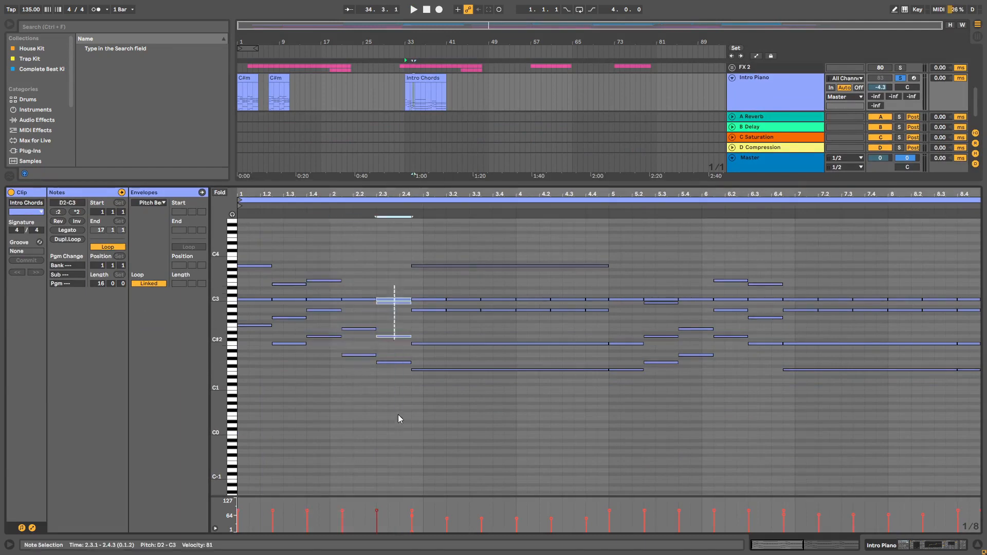
click(498, 285)
drag(498, 285, 502, 386)
drag(533, 291, 539, 388)
drag(567, 280, 579, 399)
drag(593, 286, 599, 361)
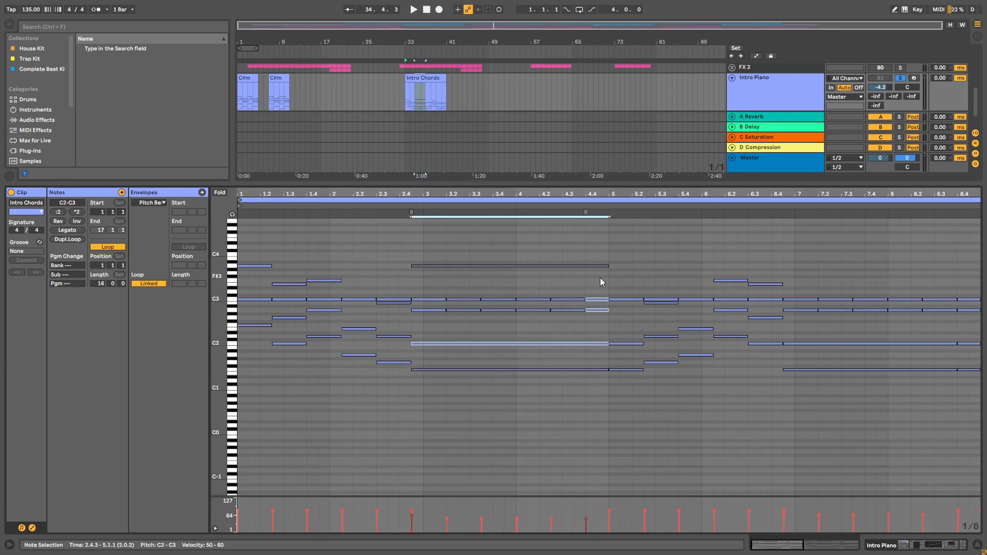
click(600, 278)
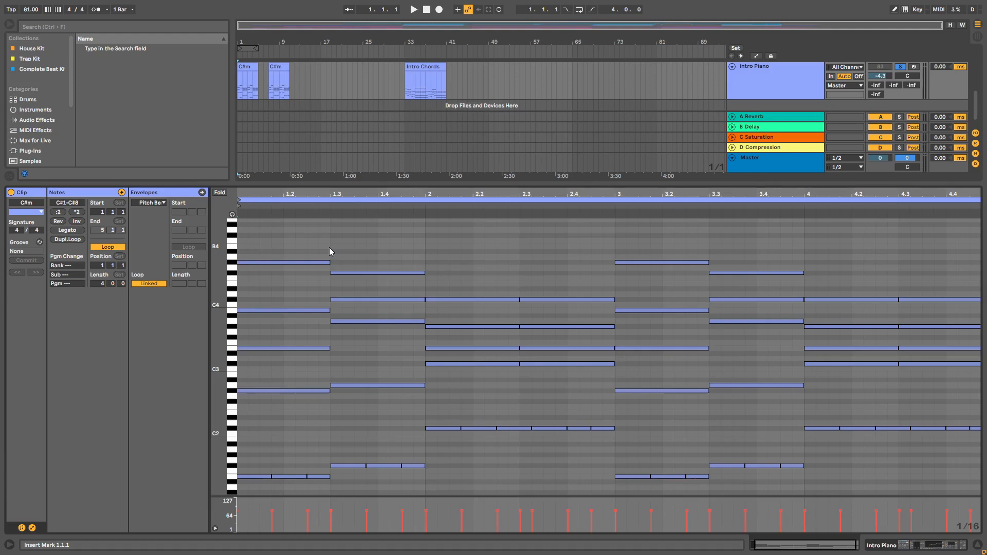
- Play the C#m clip and examine the highest notes of its chords across all four bars
key(space)
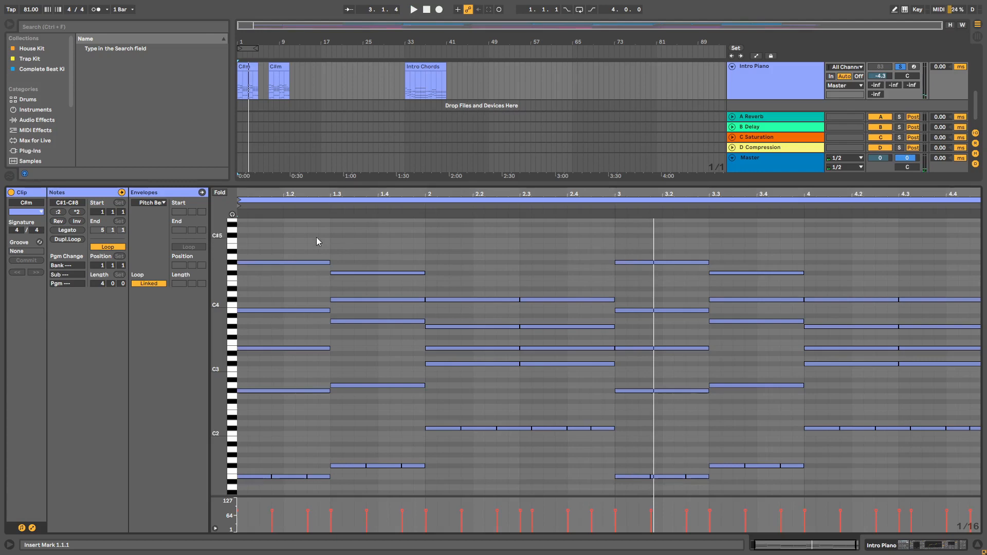
drag(302, 239, 388, 278)
drag(456, 279, 556, 304)
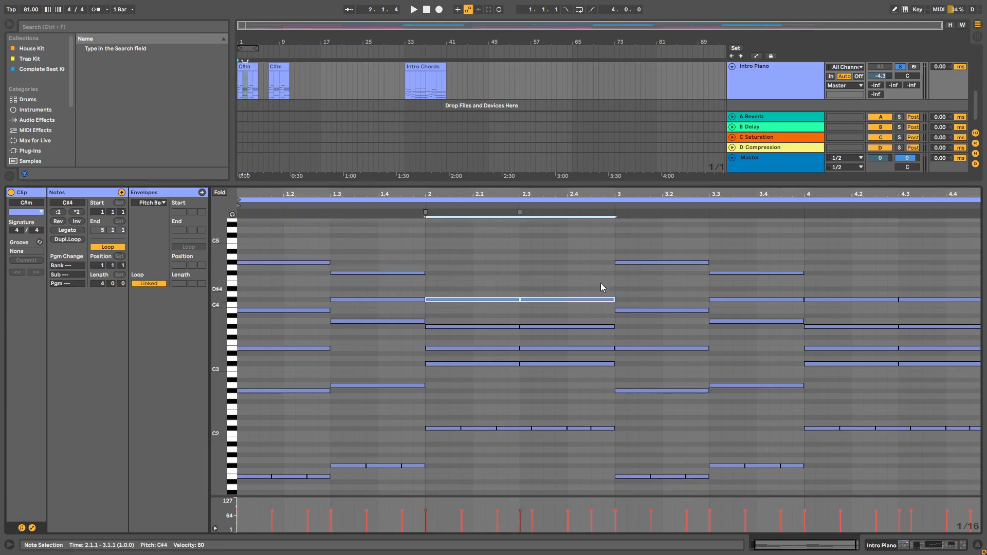
drag(628, 239, 780, 288)
drag(841, 277, 946, 303)
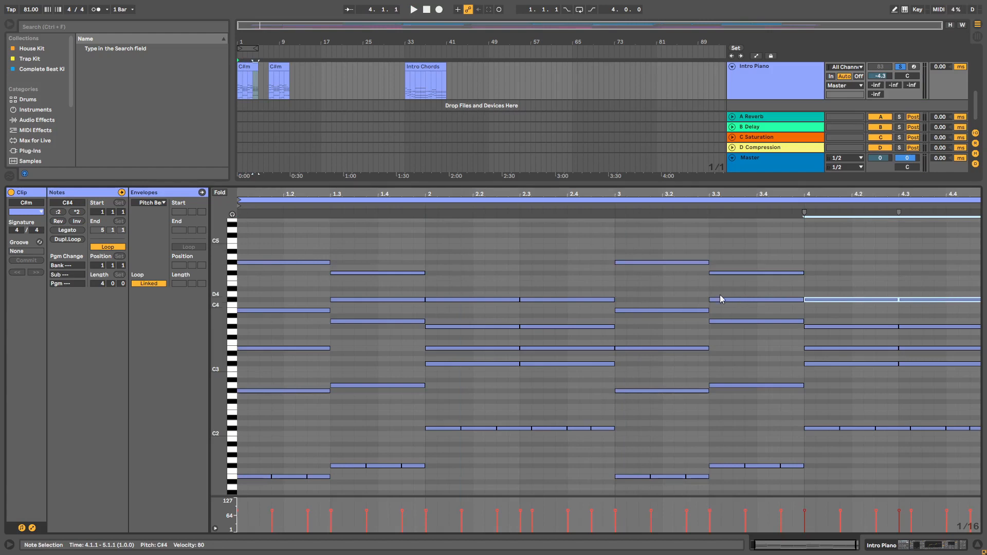
- Add a one-beat E4 melody note from 2.4 to the end of bar 2
click(615, 286)
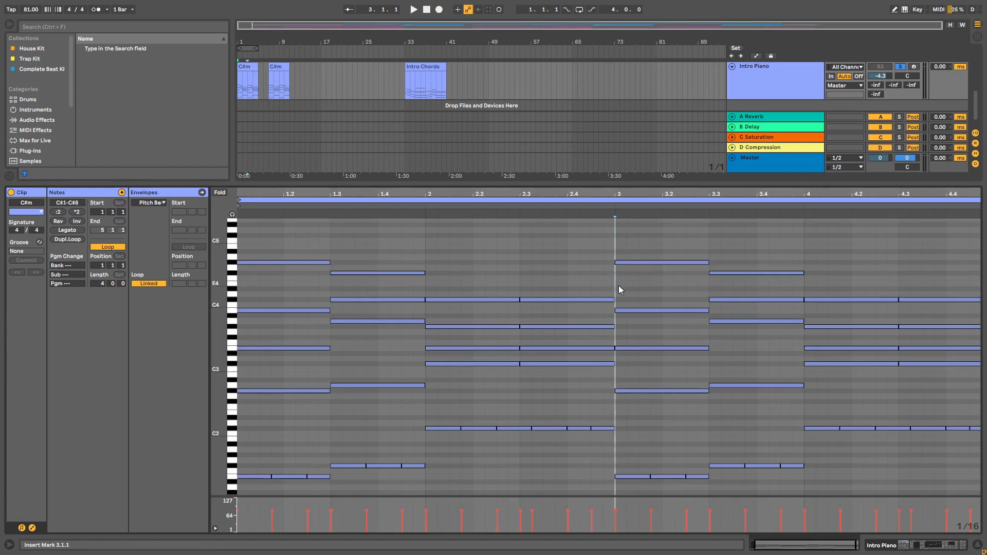
click(568, 266)
click(616, 238)
click(592, 247)
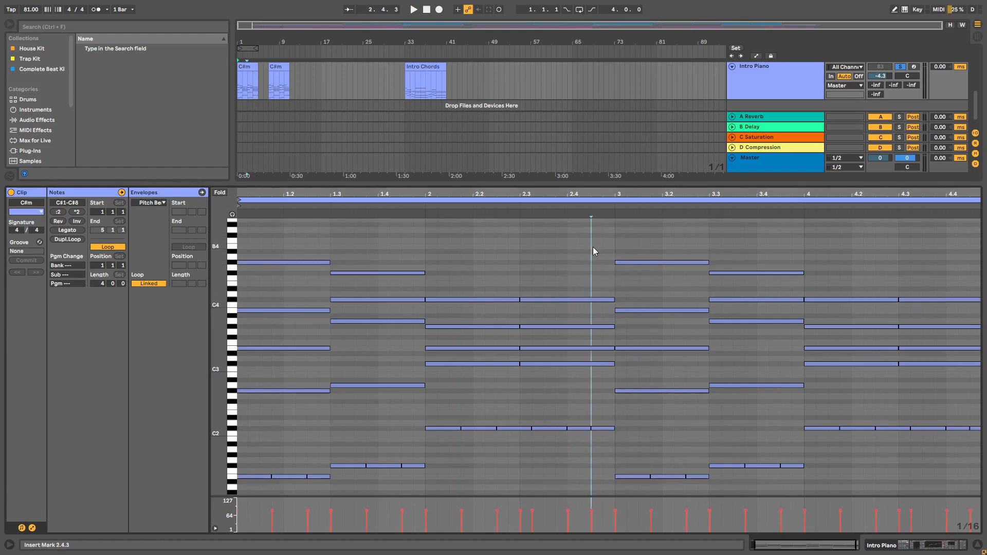
drag(567, 249, 606, 242)
click(614, 245)
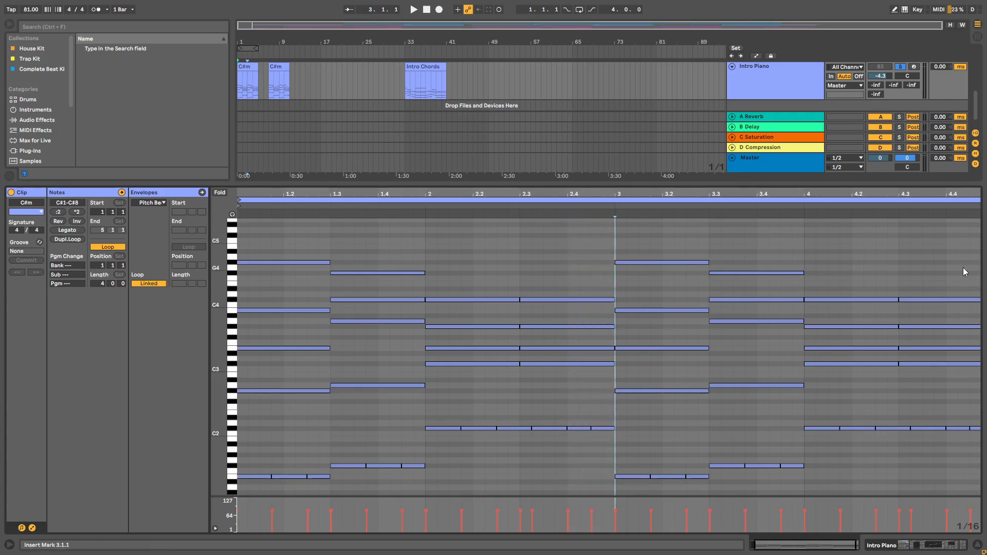
click(948, 267)
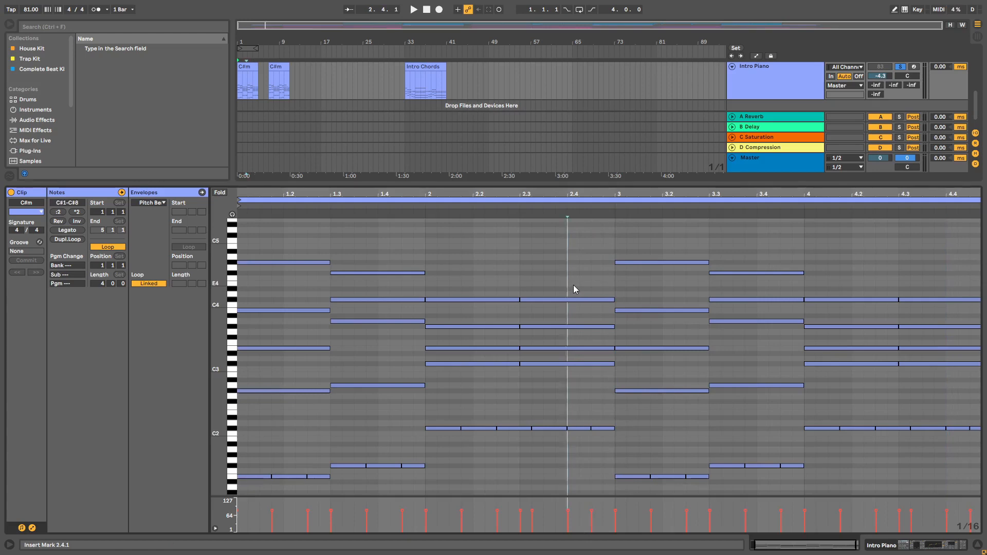
drag(569, 285, 614, 284)
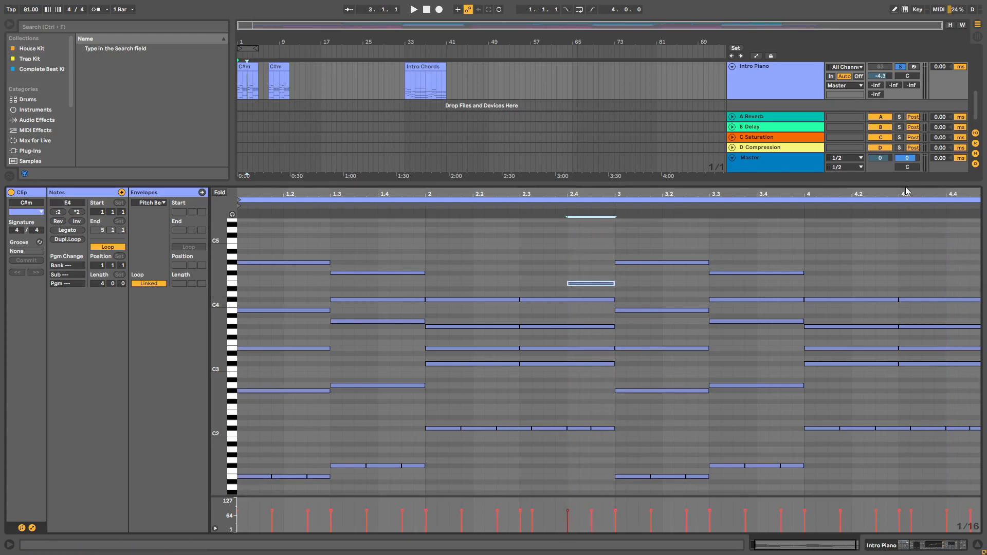
- Shorten bar 4's last C#4 to end at 4.4, add a one-beat B3 right after it, and play the clip
drag(906, 192, 897, 194)
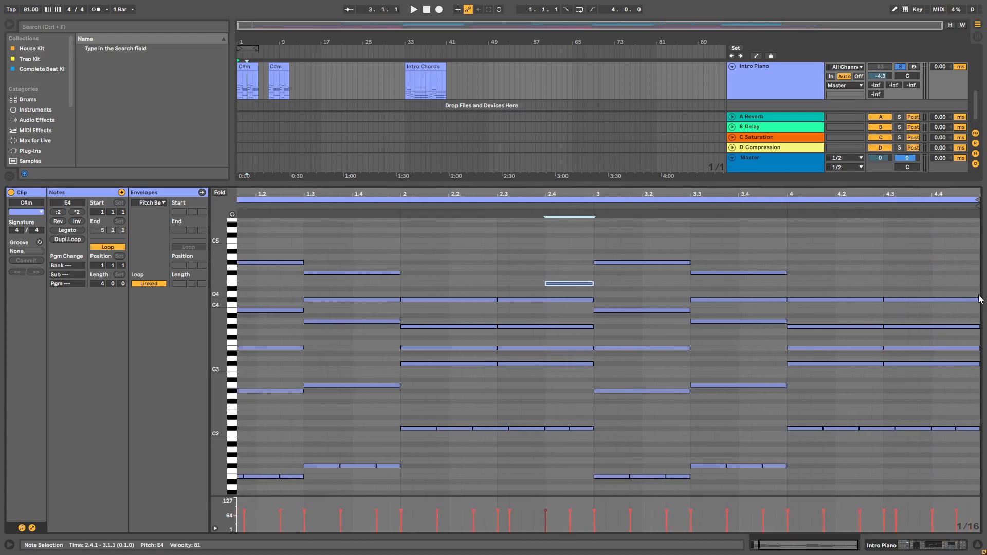
drag(979, 299, 931, 300)
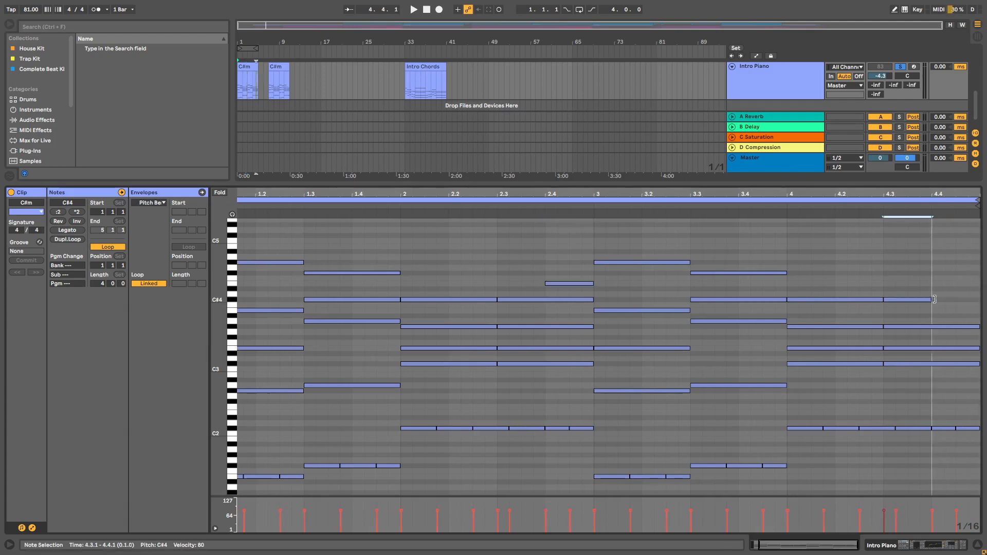
click(939, 315)
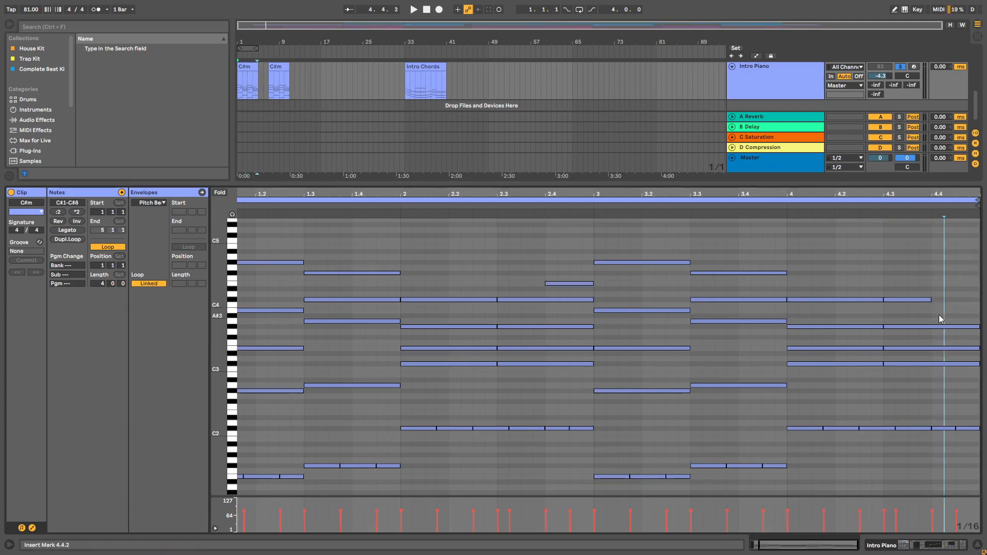
double_click(938, 310)
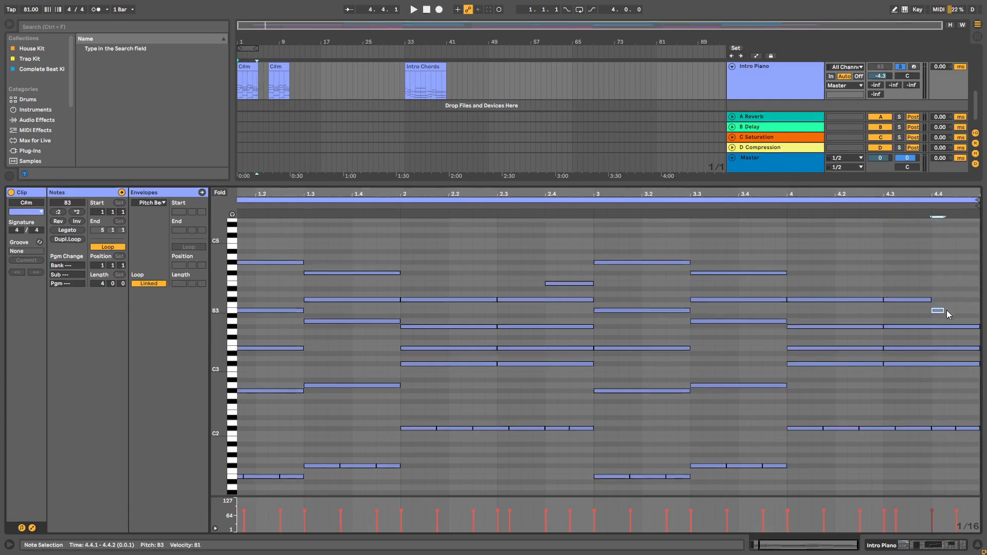
drag(943, 311, 979, 311)
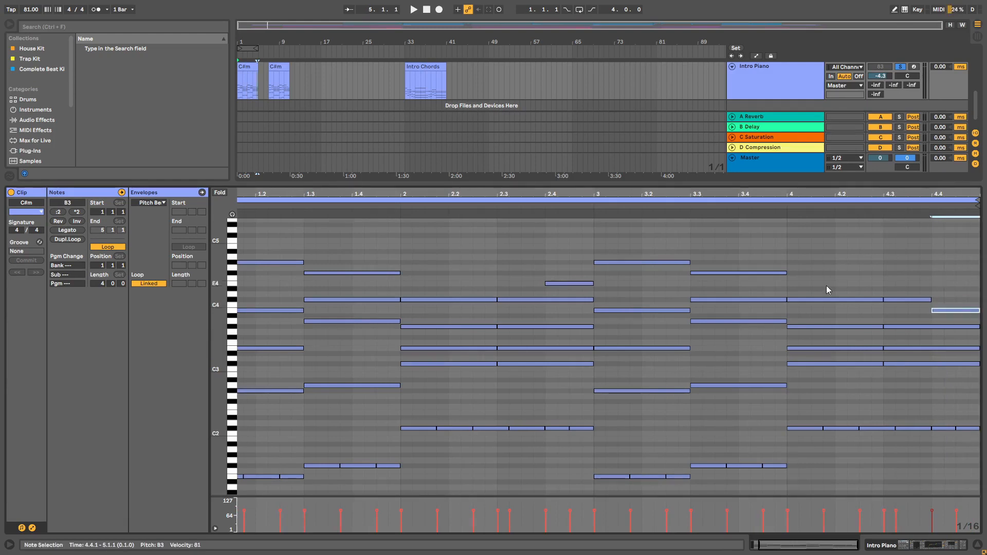
drag(578, 194, 605, 192)
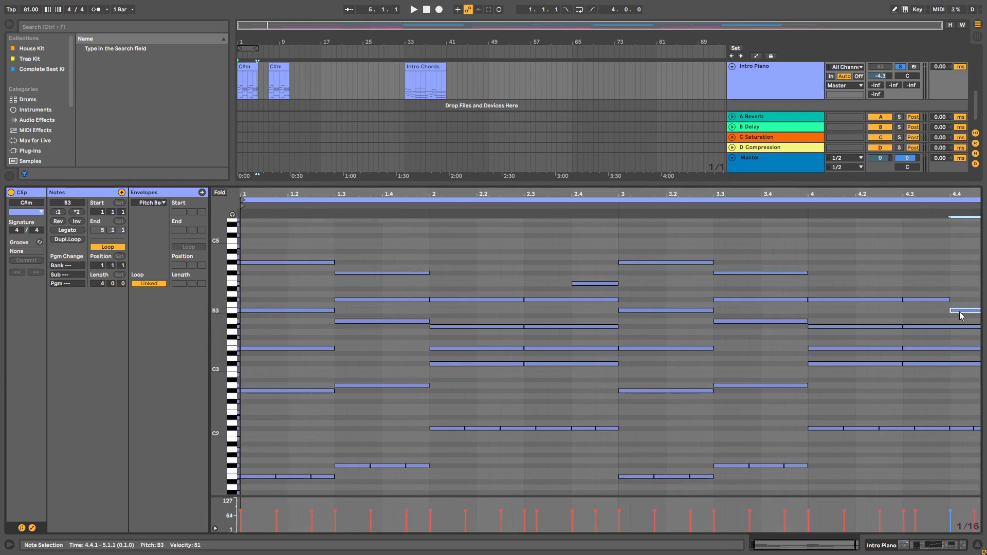
key(space)
- Shorten the F#4 at 1.3 to end at 1.4.2, and add sixteenth notes F#4 at 1.4.2 and G#4 at 1.4.3
drag(428, 273, 400, 272)
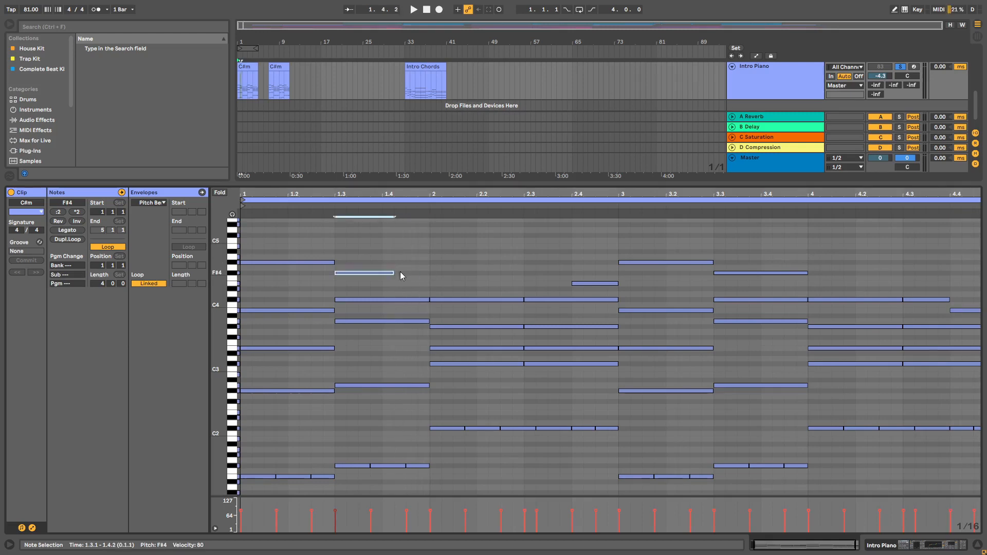
double_click(400, 272)
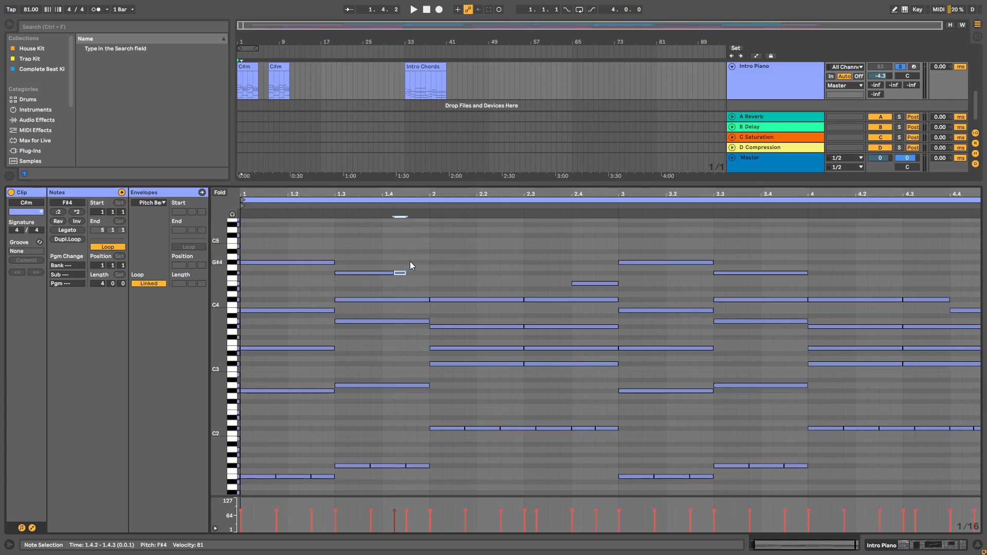
click(327, 263)
click(624, 262)
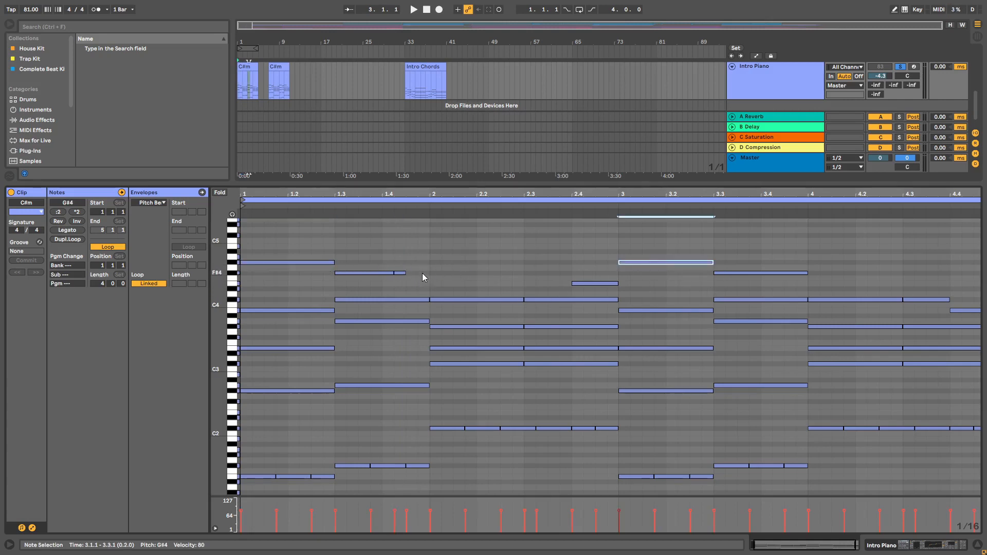
double_click(412, 263)
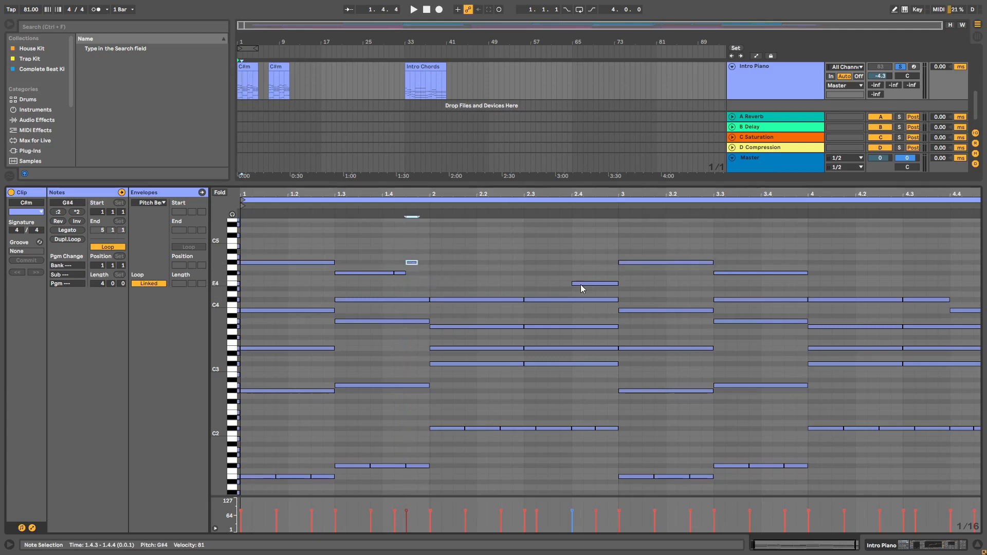
- Add a sixteenth note E4 at 1.4.4, just before bar 2, and play the clip
double_click(427, 283)
key(space)
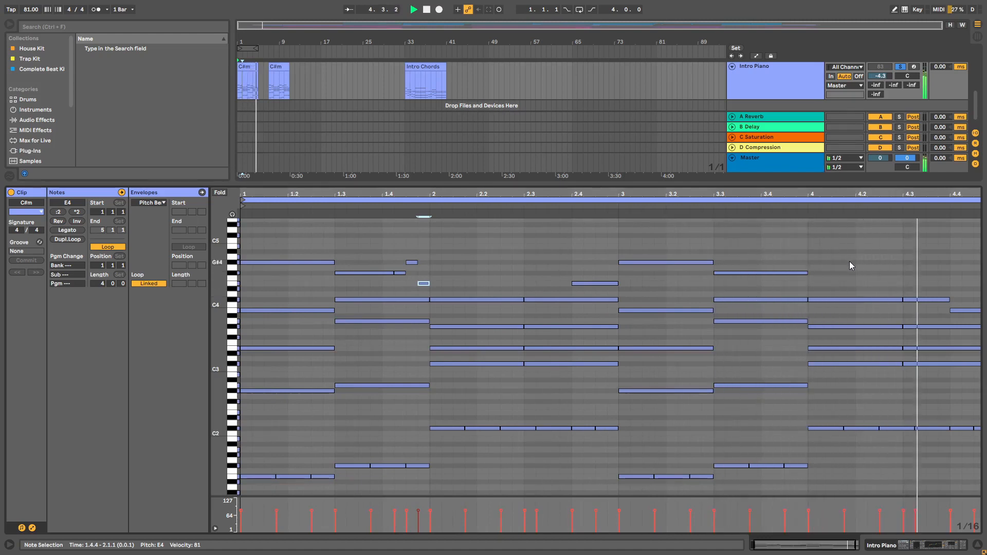
key(space)
- Copy the two-beat G#4 at the start of bar 3 to the start of bar 4 and play the clip
click(690, 263)
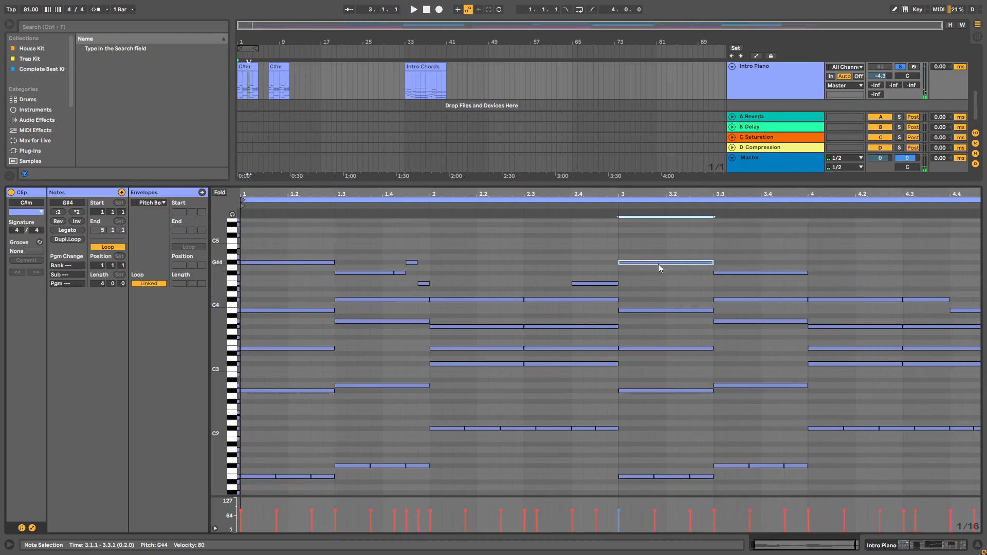
drag(658, 264, 852, 269)
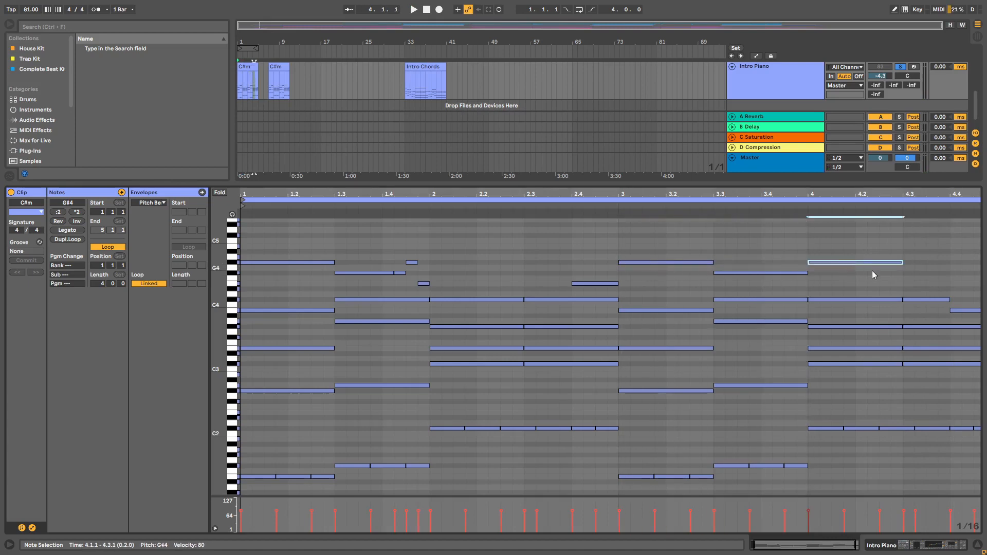
key(space)
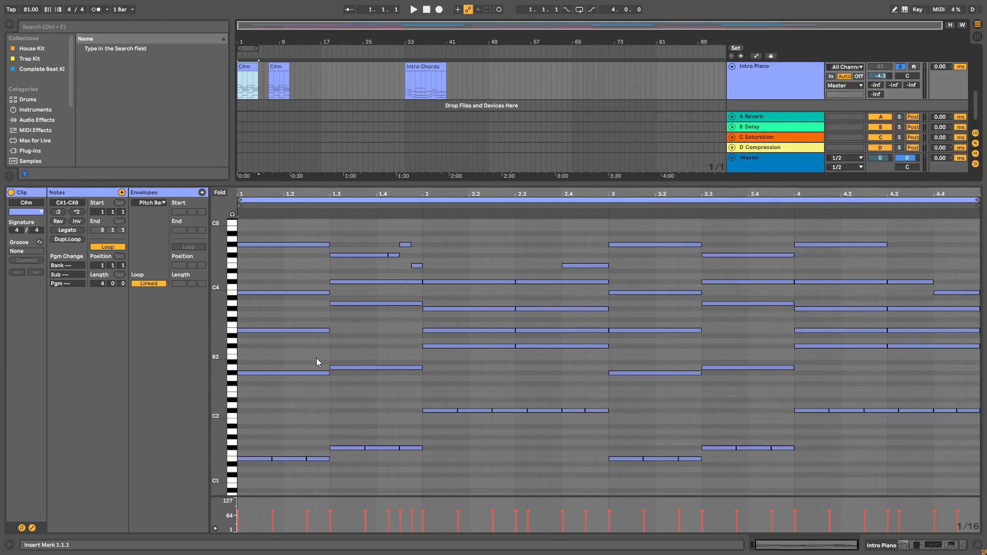
- Lower the velocity of all bass notes, C#1 to E2, across the four bars to about 55
click(329, 417)
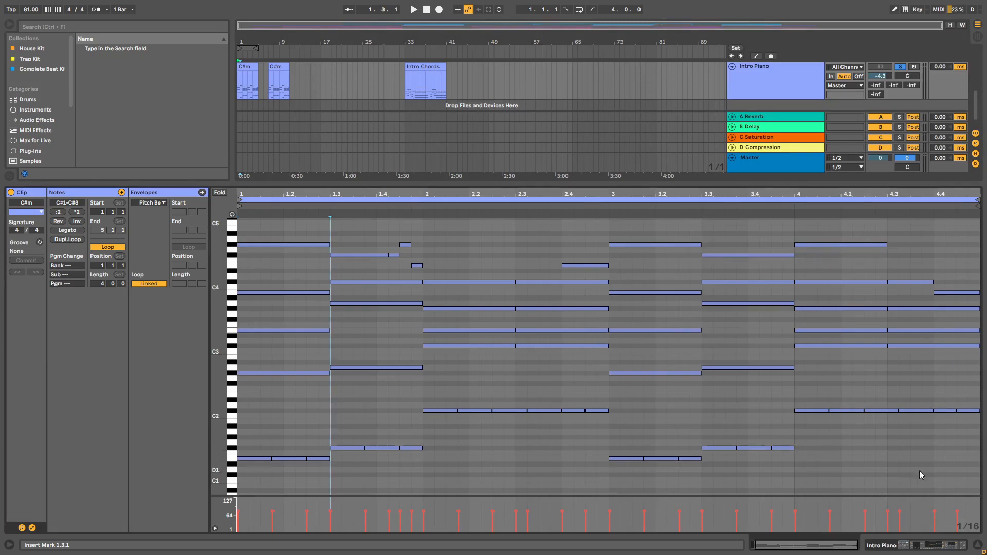
drag(972, 486, 236, 395)
drag(298, 459, 298, 461)
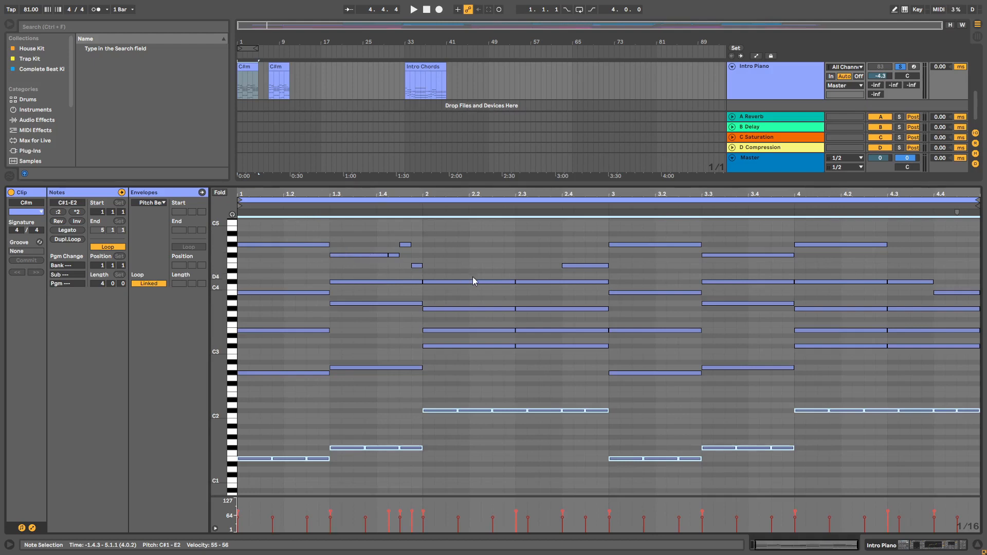
- Lower the middle chord notes' velocity to 67 in bars 1 and 2 and to 62 in bars 3 and 4, and play the clip
drag(379, 395, 270, 278)
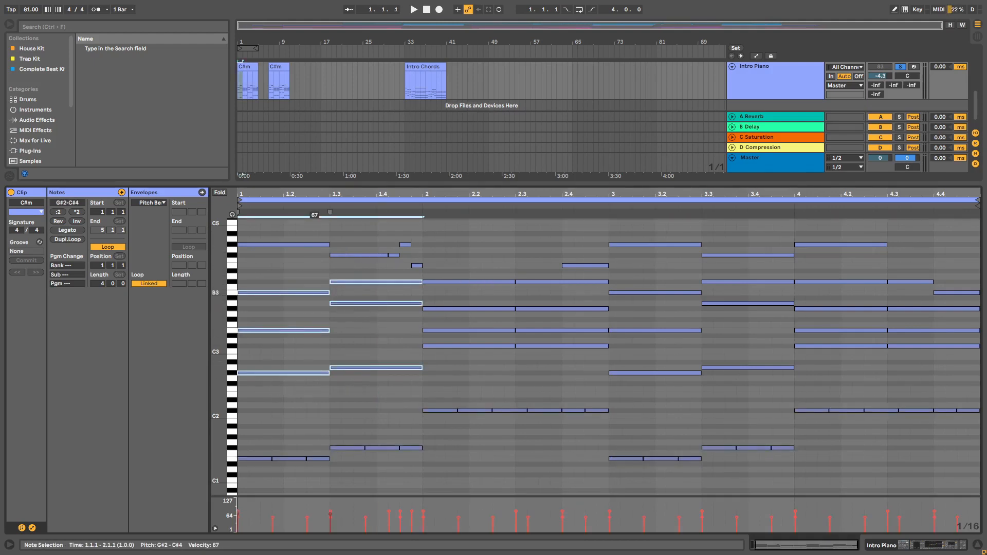
drag(594, 362, 422, 305)
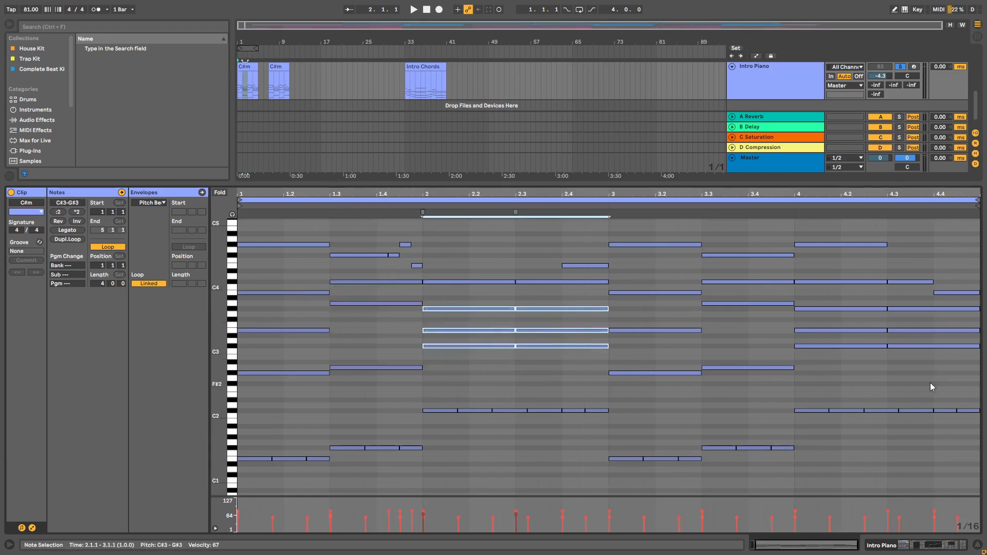
drag(945, 381, 641, 297)
drag(902, 367, 628, 291)
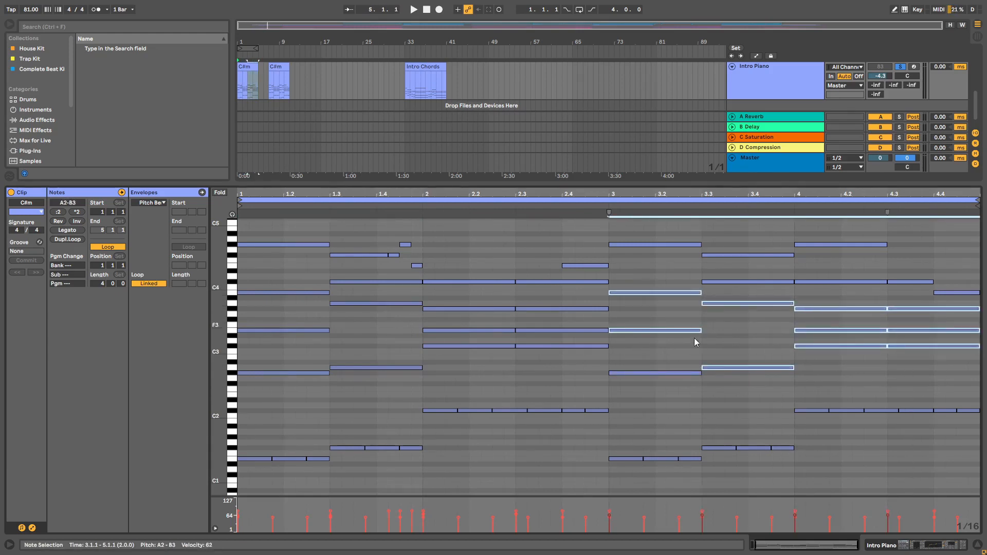
key(space)
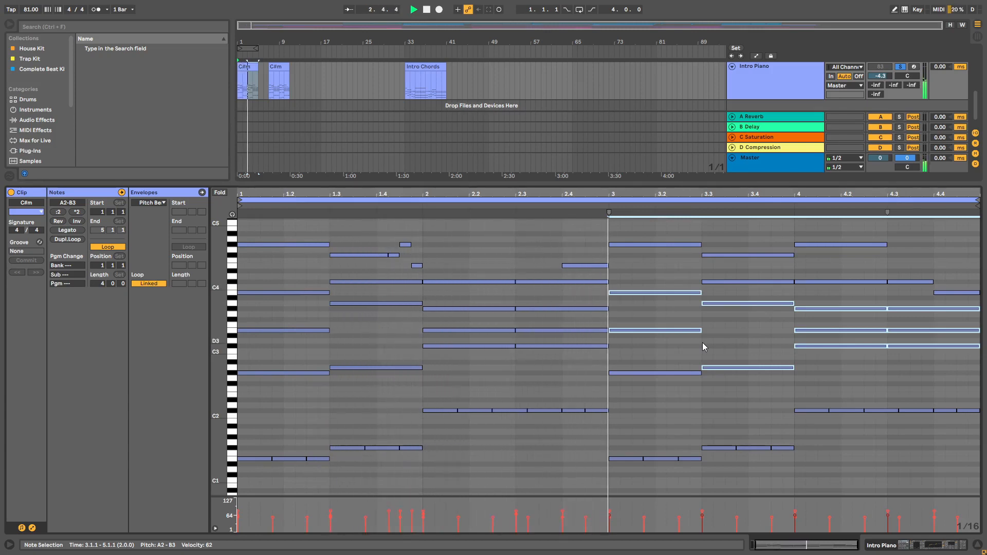
- Set the velocity of the G#2 at the start of bar 3 to 64 and play the clip
click(673, 271)
key(space)
click(661, 374)
drag(661, 375, 661, 385)
key(space)
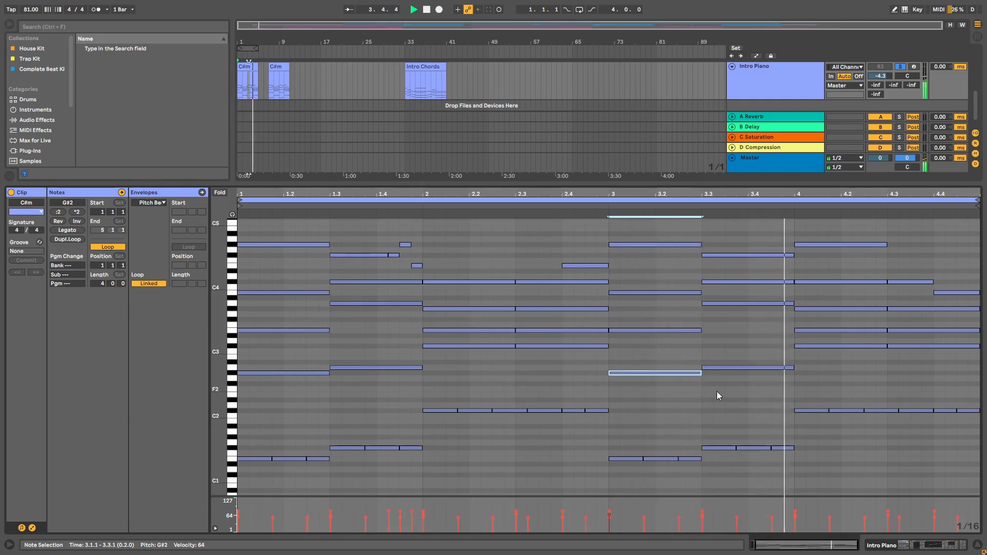
key(space)
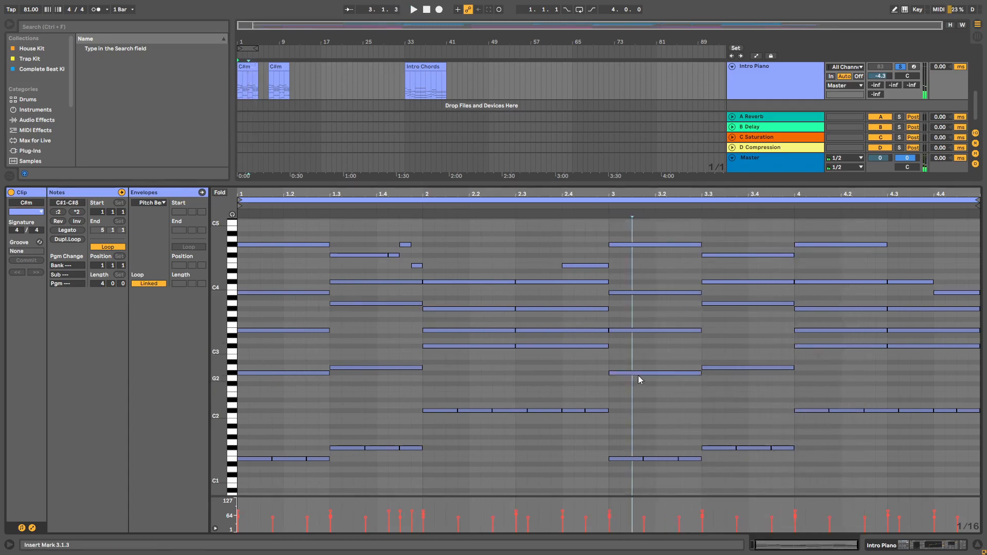
- Turn on note preview and audition the two C#3 notes in bar 4
click(740, 364)
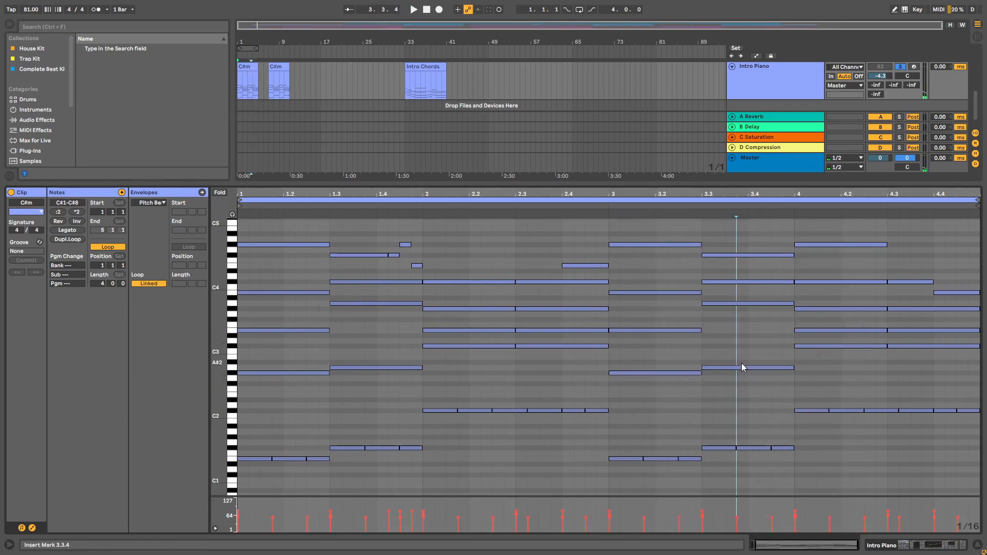
click(818, 345)
click(232, 214)
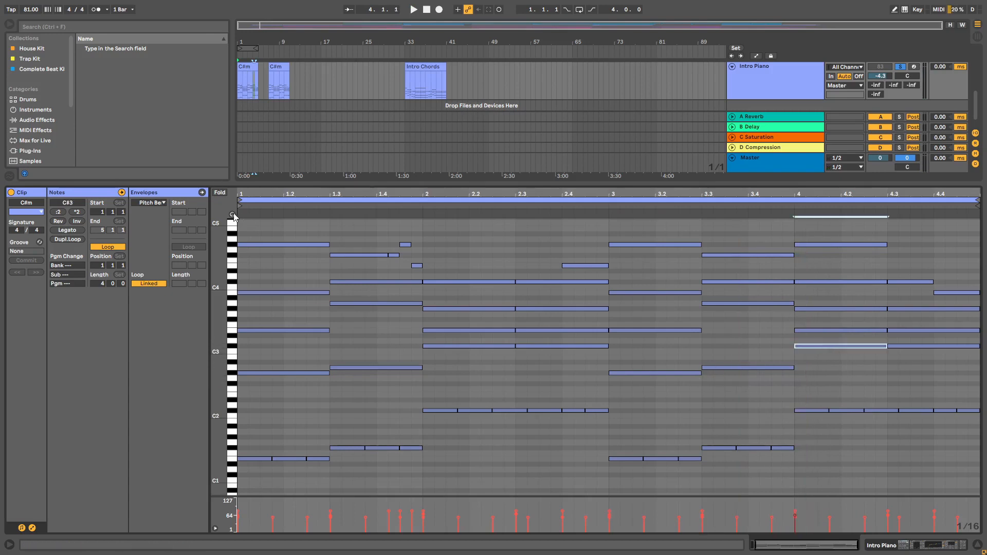
click(863, 346)
click(903, 346)
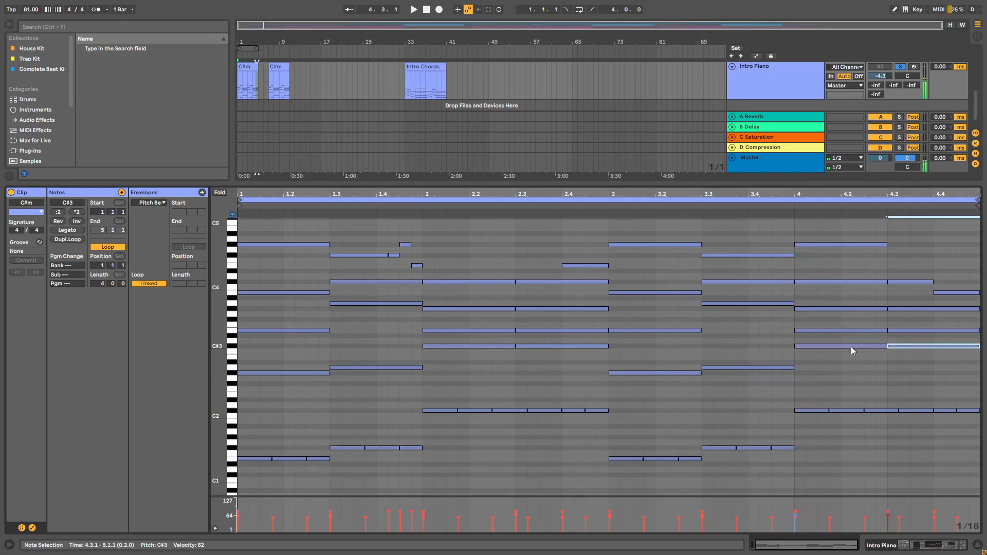
- Vary the velocities of bar 1's chord notes individually, with E3 at 54, G#2 at 70 and A2 at 65
click(311, 330)
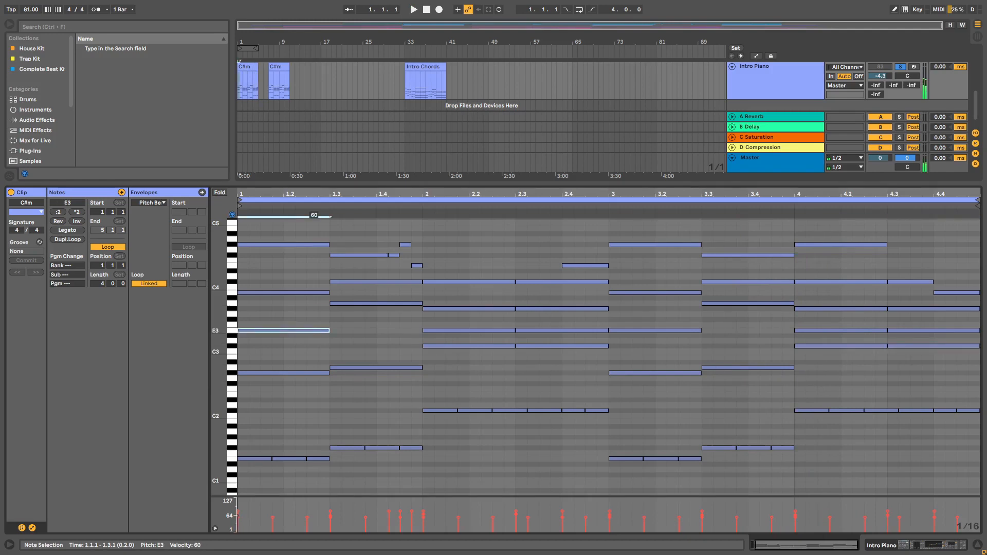
drag(300, 330, 300, 334)
click(309, 373)
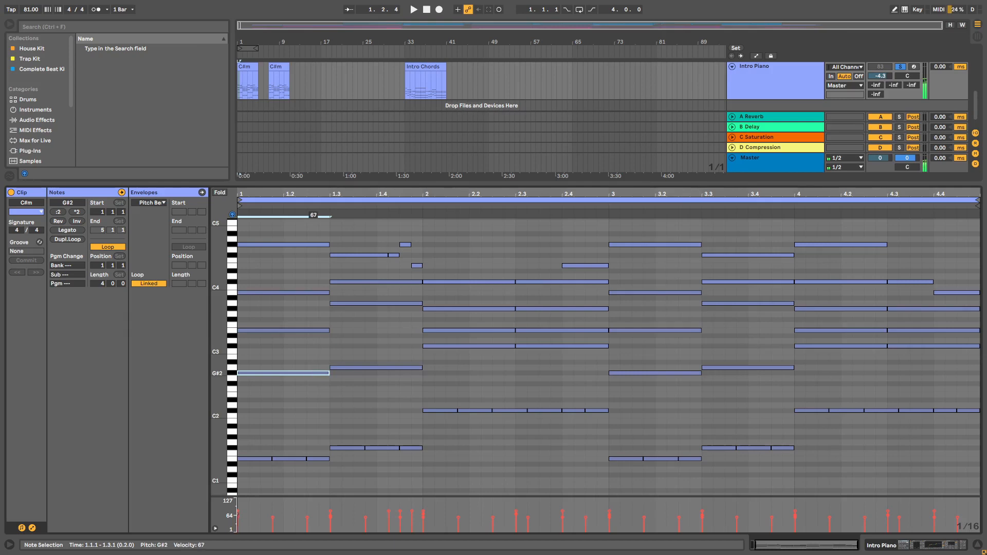
click(350, 368)
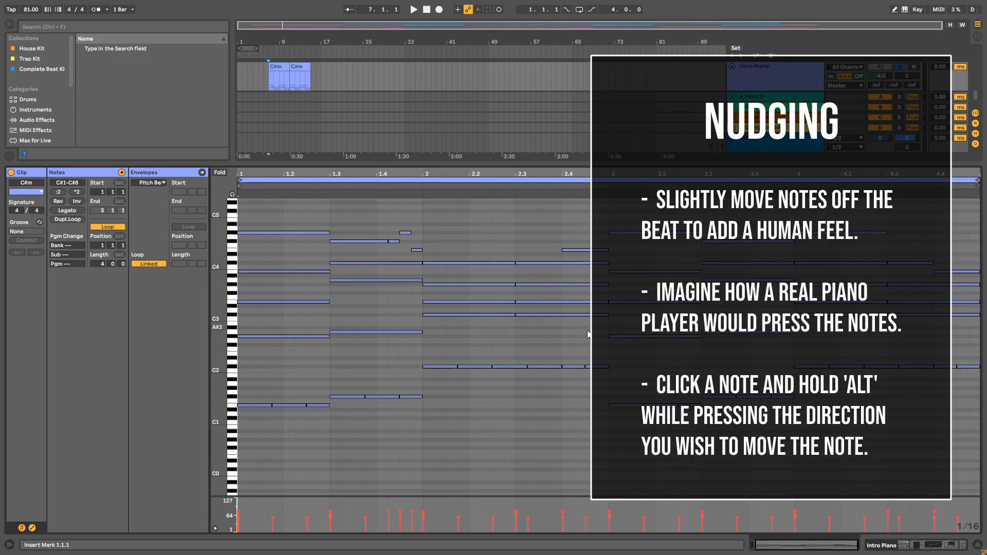
drag(540, 350, 360, 247)
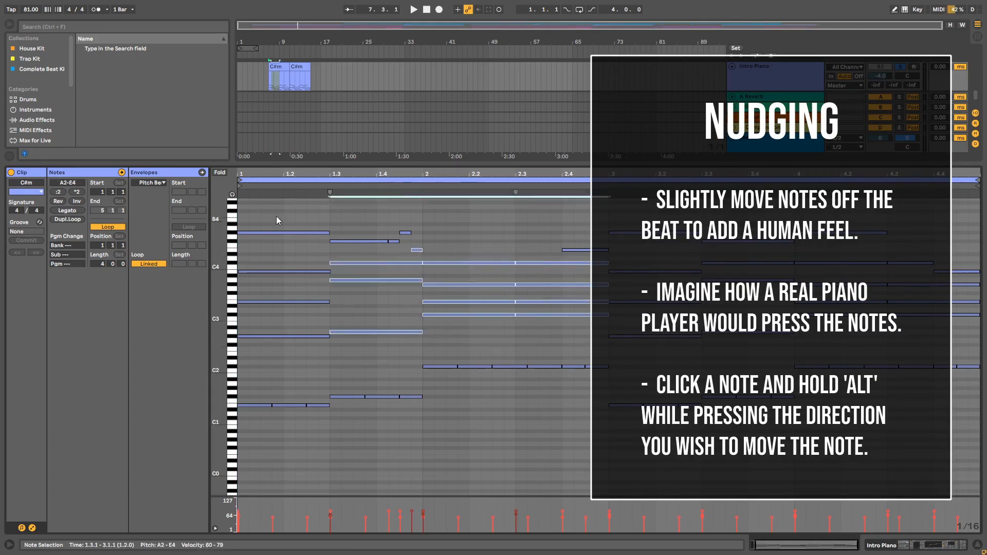
drag(276, 217, 514, 379)
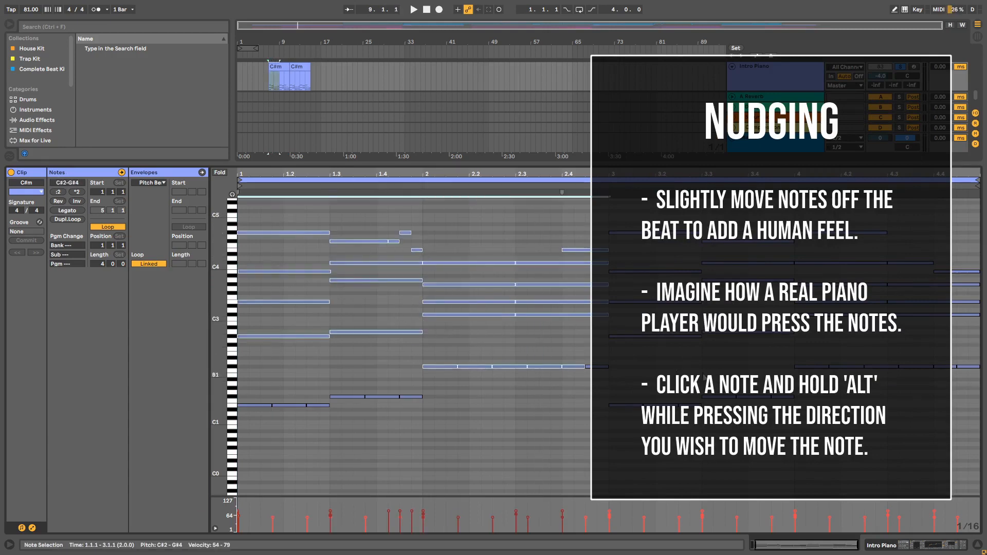
click(740, 374)
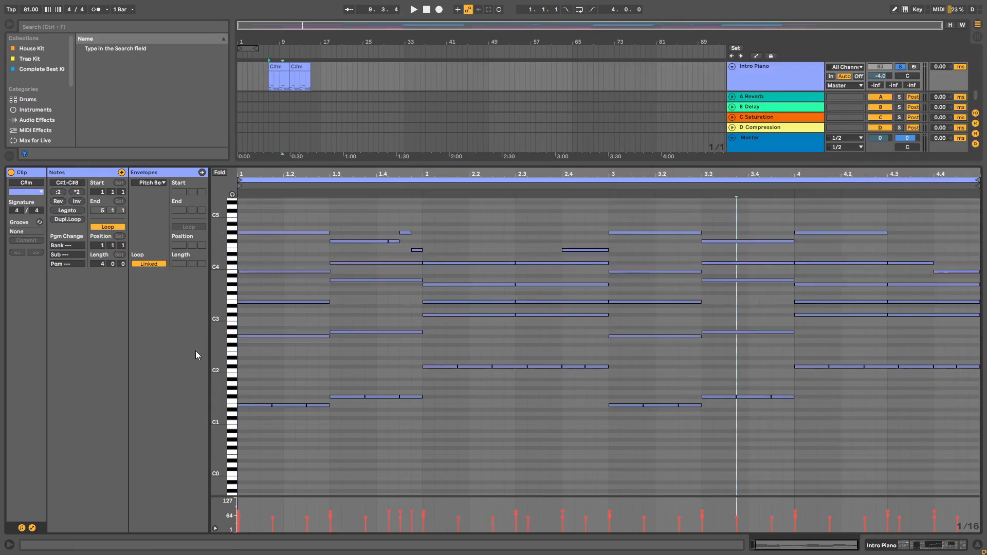
- Nudge the B3, E3 and G#2 at the start of bar 1 slightly after the beat
click(268, 272)
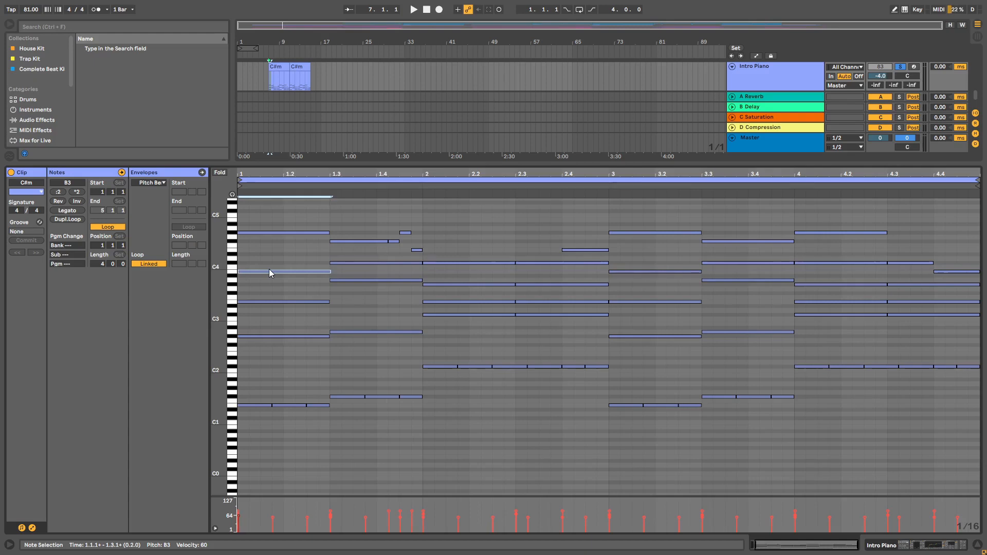
drag(270, 272, 273, 303)
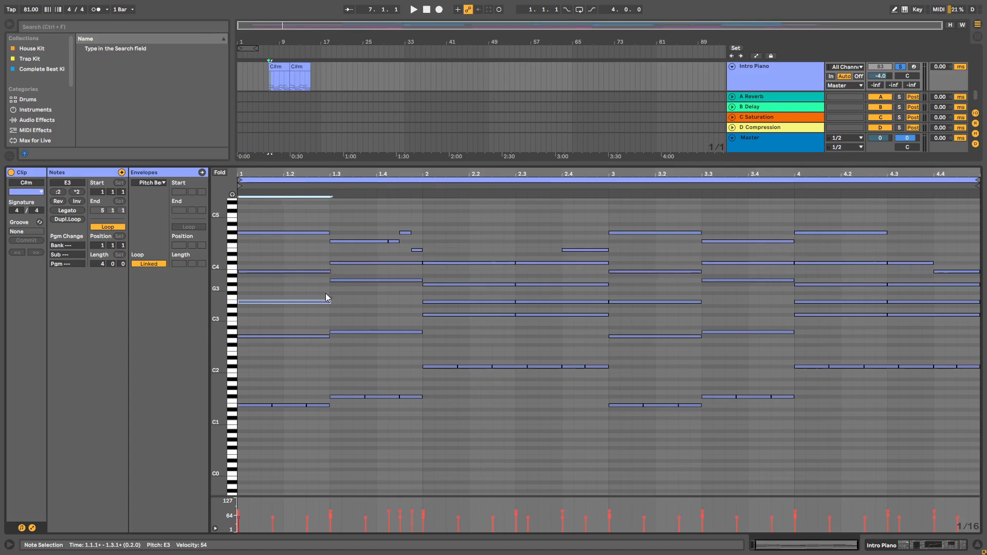
click(299, 336)
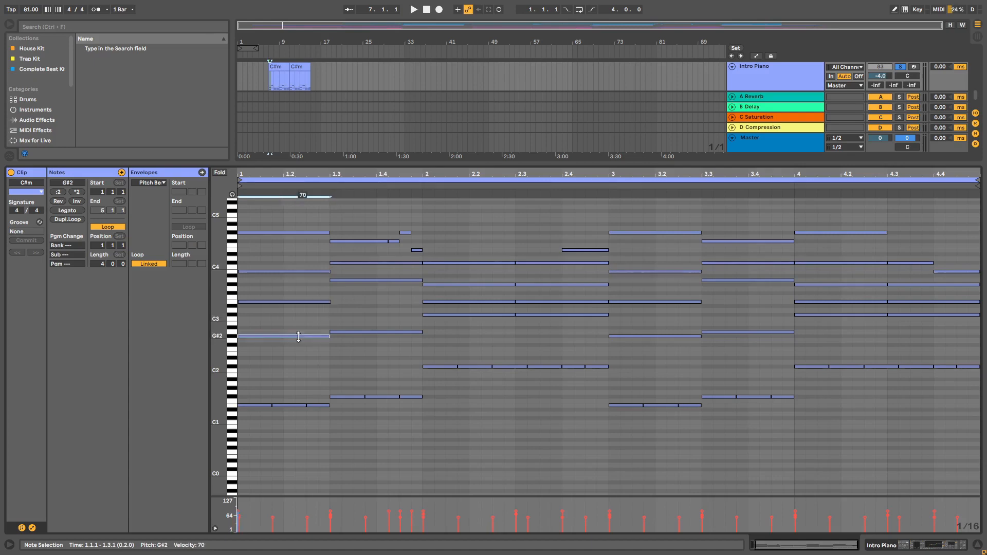
- Shorten the C#4 at 1.3 slightly so it clears bar 2, and nudge it, the A3 and the A2 slightly late
click(365, 263)
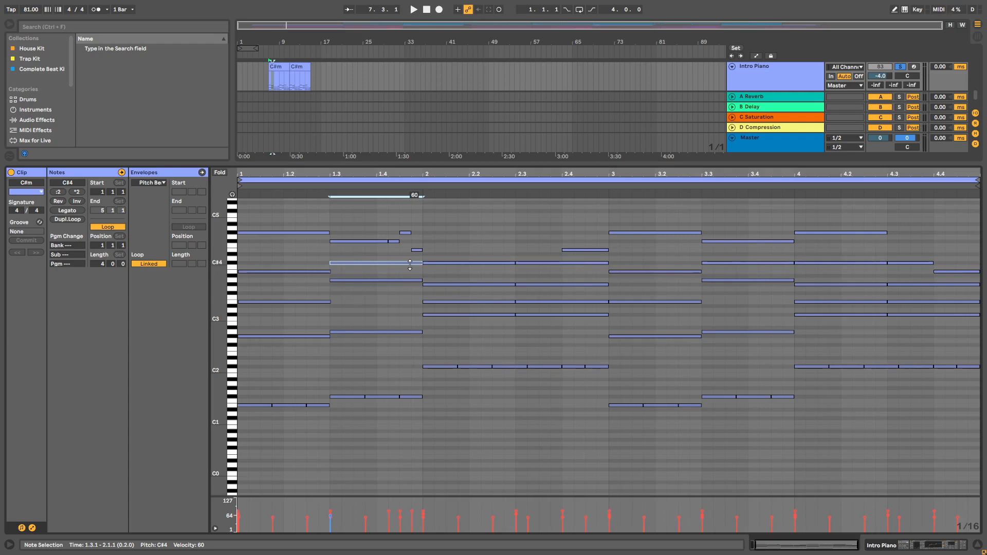
key(alt+Right)
key(alt+Left)
key(alt+Right)
key(alt+Left)
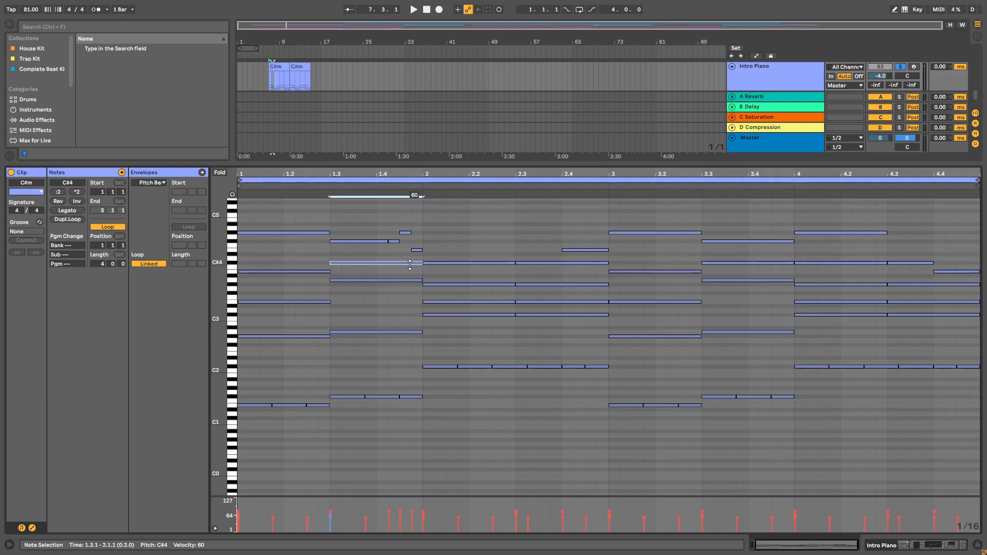
key(shift+alt+Left)
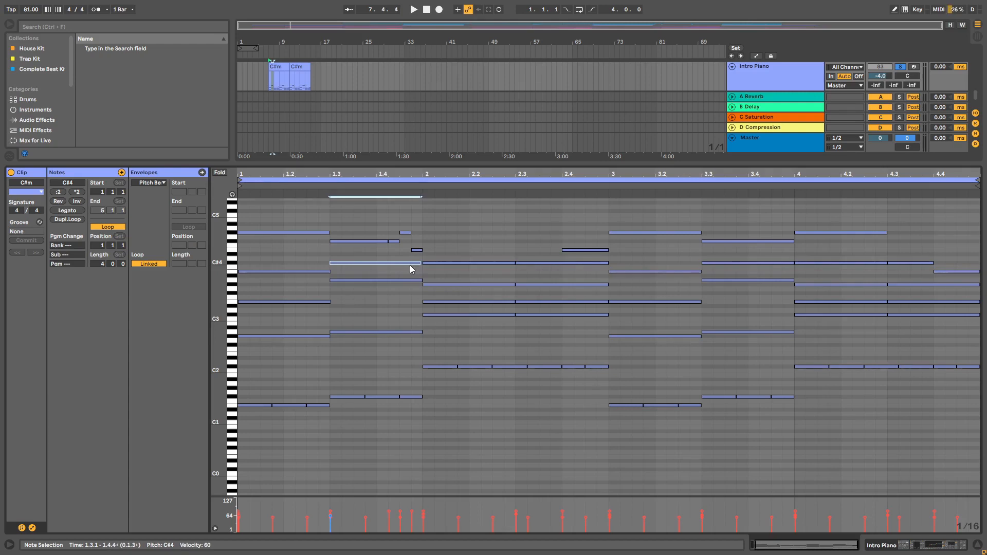
key(alt+Right)
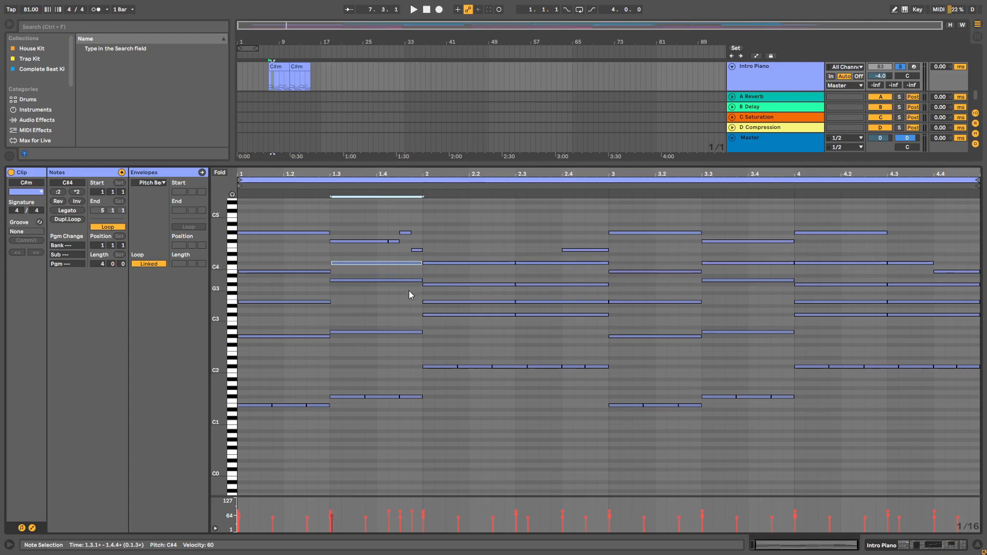
drag(412, 267, 377, 332)
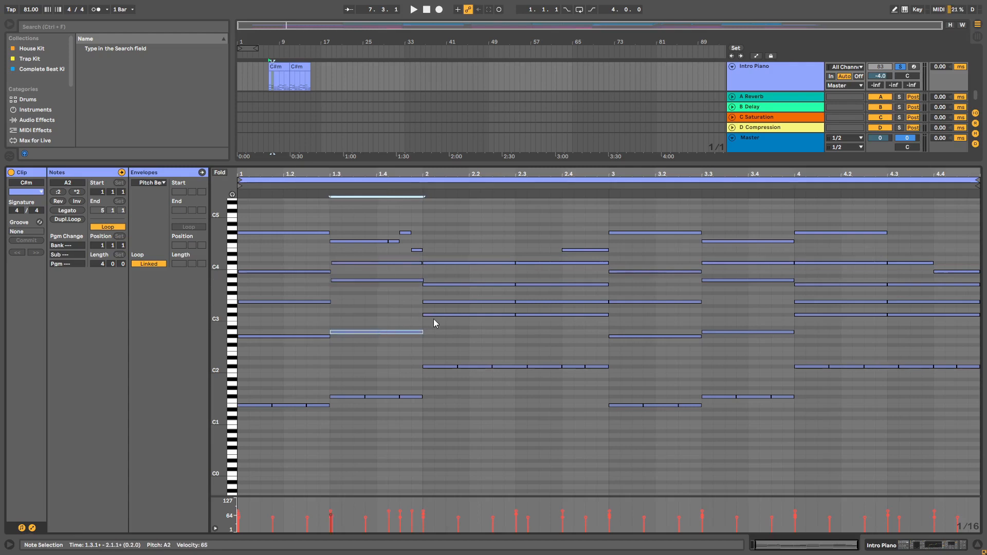
- Shorten the C#3, E3, G#3 and C#4 at the start of bar 2 to end just before 2.3, and nudge each slightly late
drag(506, 324, 485, 261)
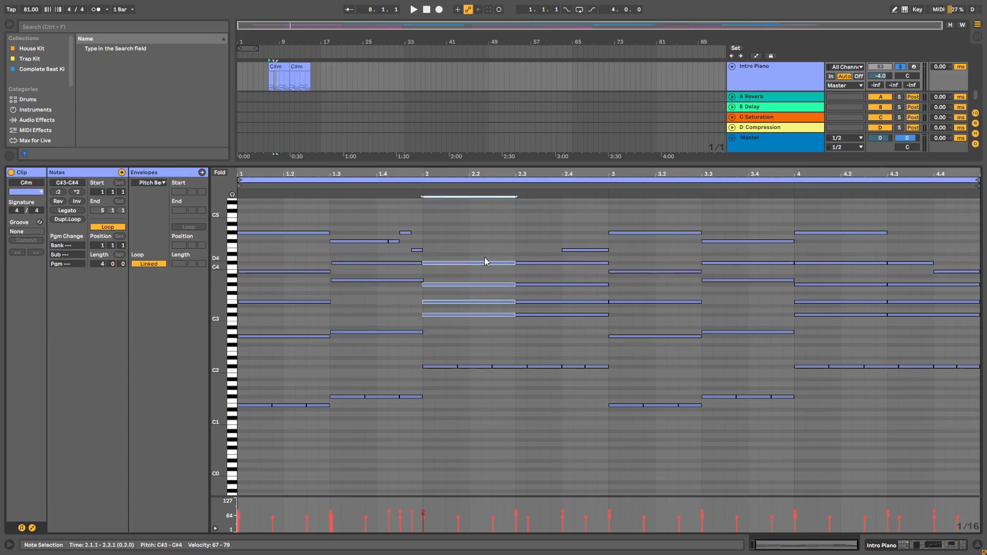
key(ctrl+shift+Left)
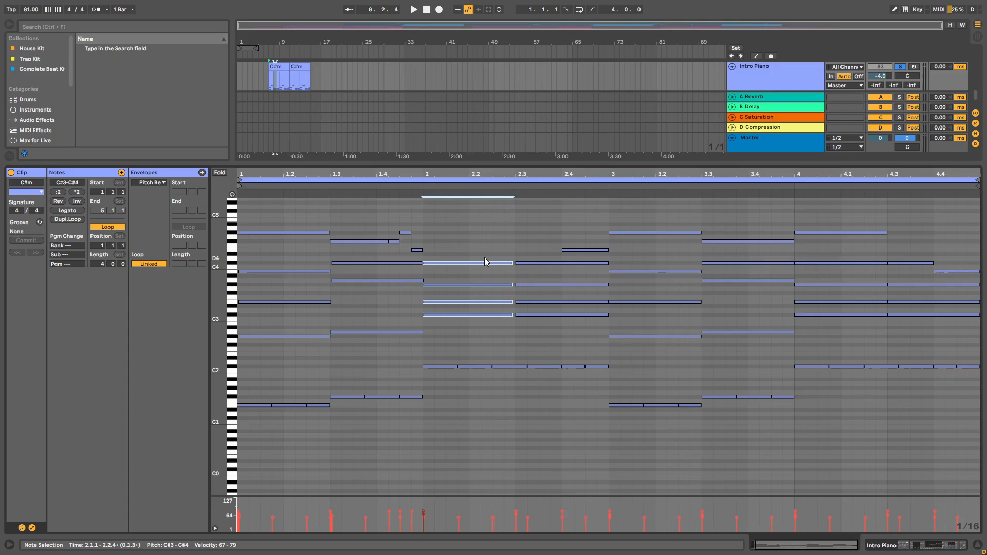
click(495, 314)
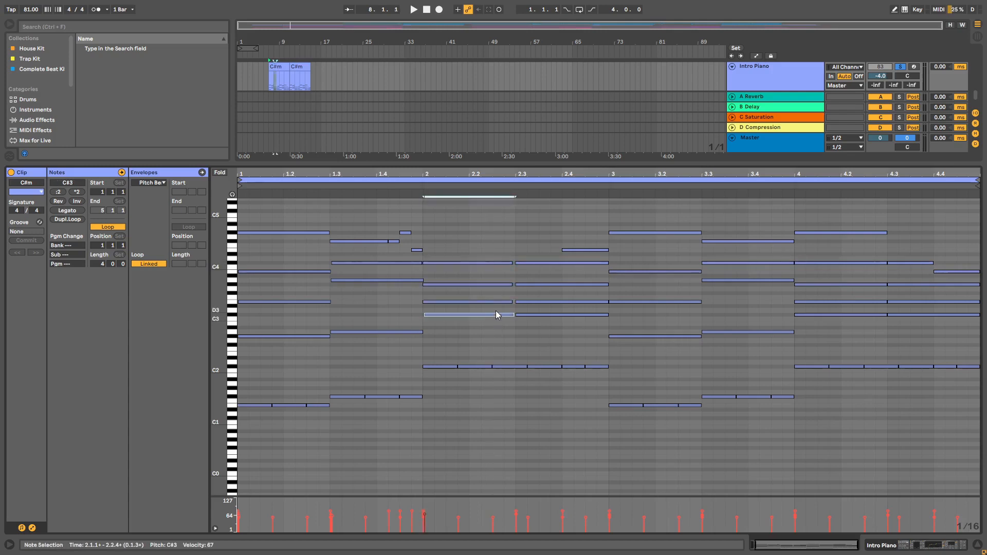
click(497, 303)
drag(497, 306, 498, 285)
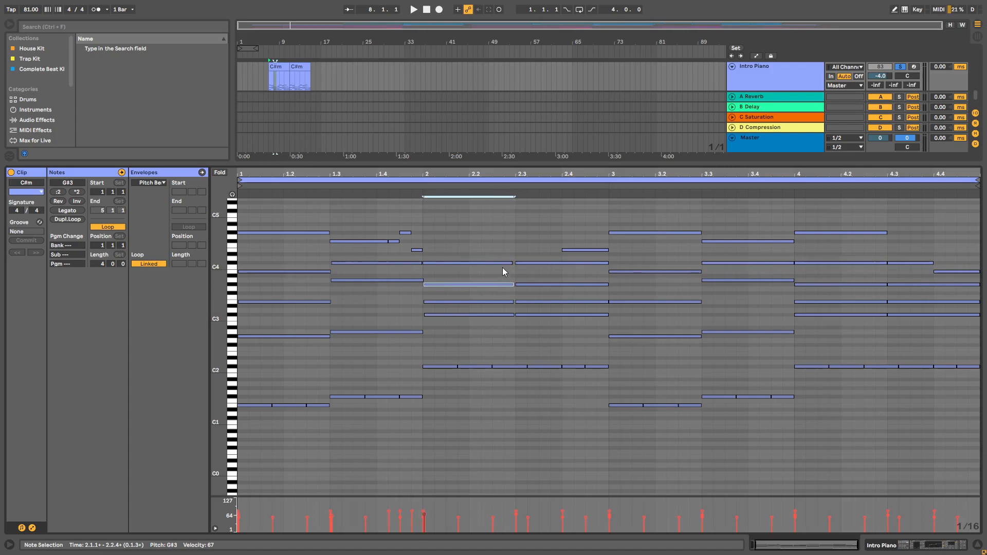
click(504, 263)
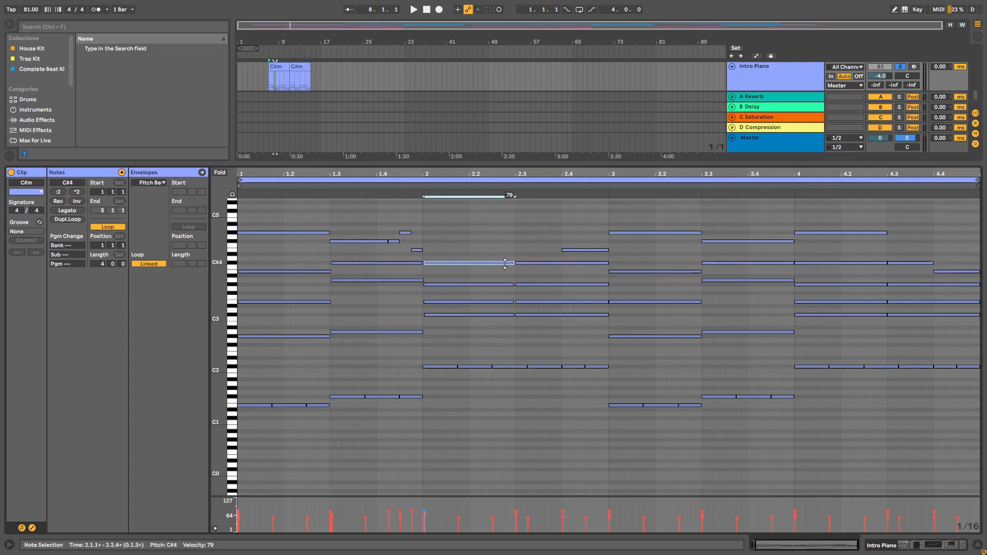
- Nudge the C#3, E3, G#3 and C#4 at 2.3 and the G#2 at the start of bar 3 slightly after the beat
alt+click(542, 315)
alt+click(557, 303)
alt+click(573, 284)
alt+click(579, 263)
alt+click(672, 337)
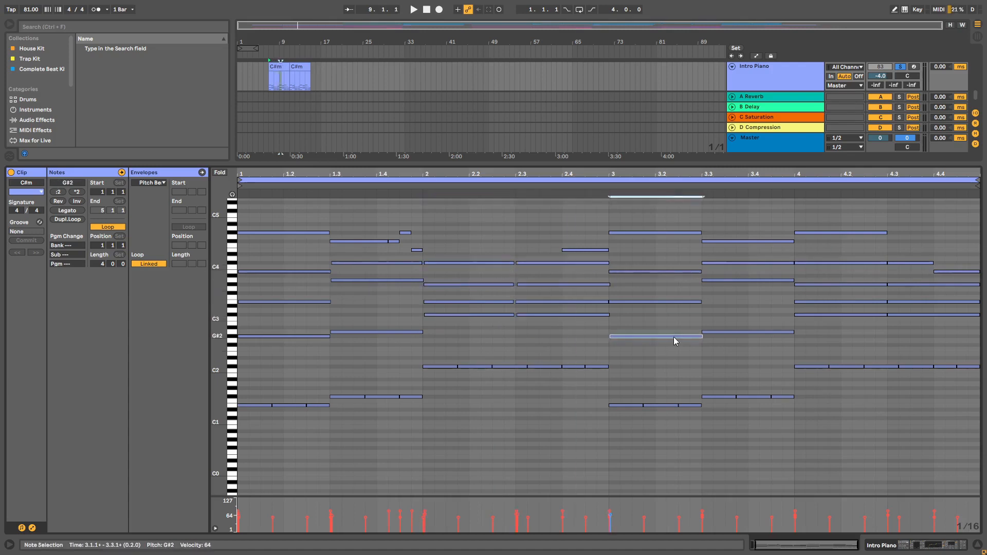
- Nudge the E3 and B3 at bar 3 and the C#4 and A3 at 3.3 slightly late, and shorten bar 4's first chord to clear 4.3
alt+click(679, 302)
alt+click(686, 272)
alt+click(753, 263)
drag(850, 323, 828, 251)
alt+click(763, 263)
alt+click(766, 280)
- Nudge the C#3, E3, G#3 and C#4 at the start of bar 4, and the C#3, E3 and G#3 at 4.3, slightly late
alt+click(818, 315)
alt+click(826, 302)
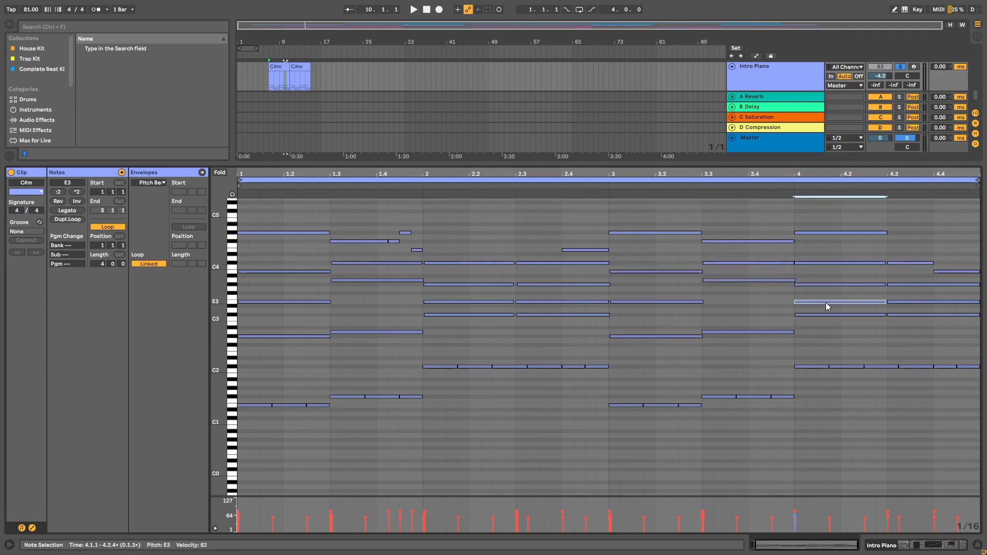
alt+click(840, 284)
alt+click(854, 263)
alt+click(907, 302)
alt+click(912, 286)
alt+click(915, 315)
- Play the Intro Piano clip from its start to hear the humanized progression, and stop playback
click(240, 224)
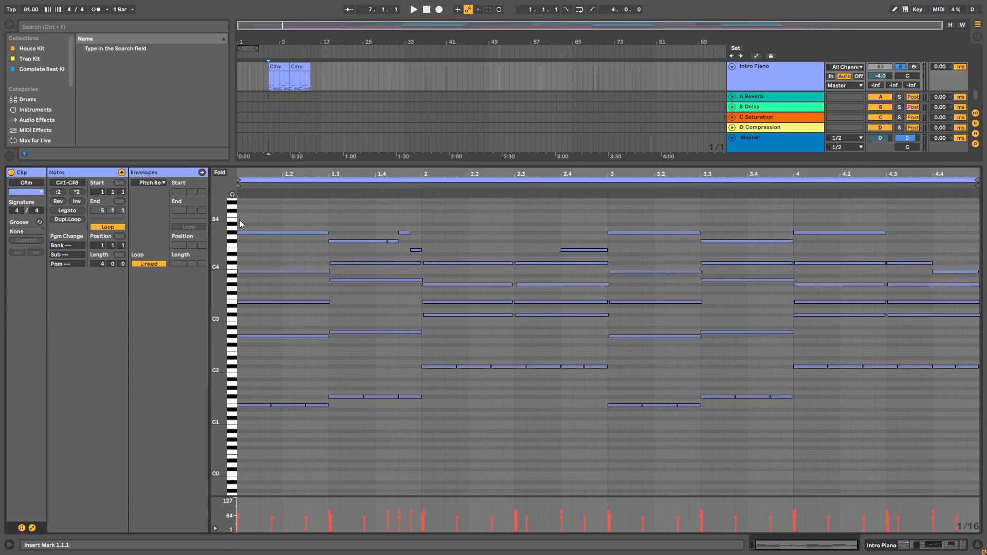
key(space)
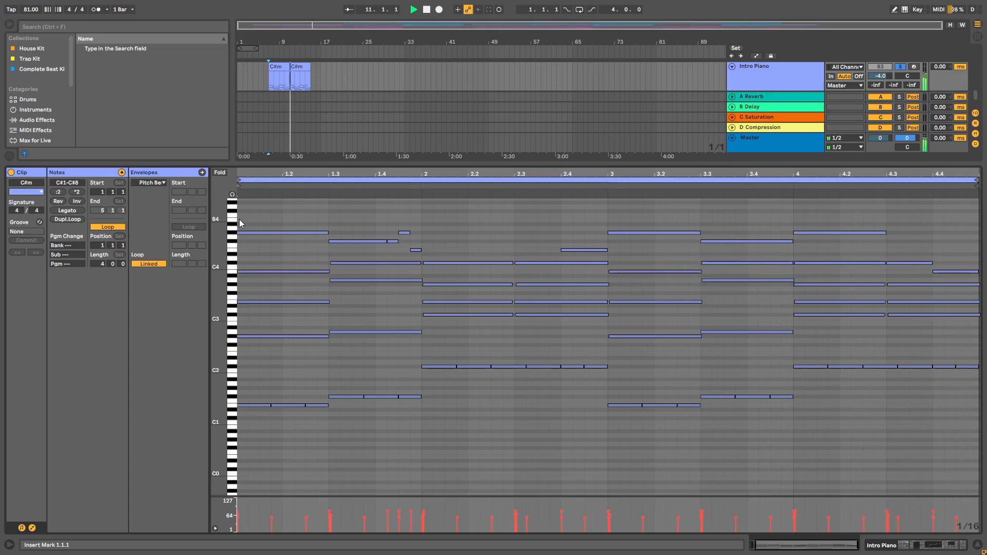
key(space)
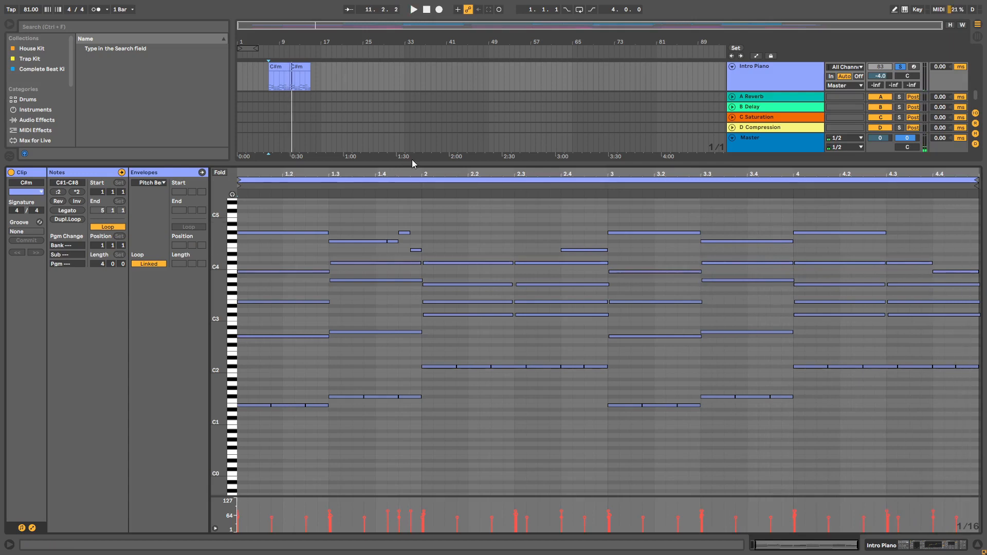
- Enlarge the arrangement area, unsolo the Intro Piano track and play the full mix from the start of its first clip at bar 7
click(301, 78)
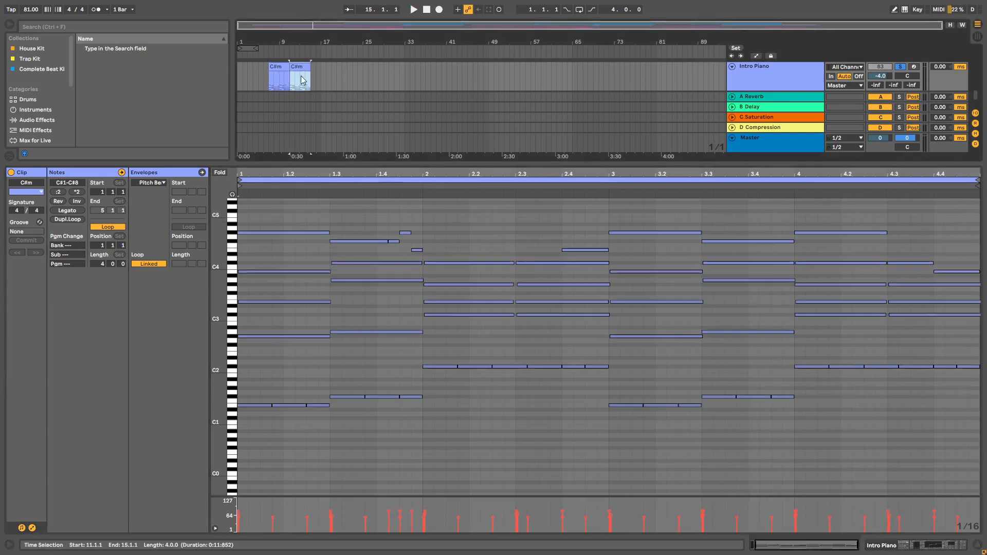
drag(634, 165, 652, 218)
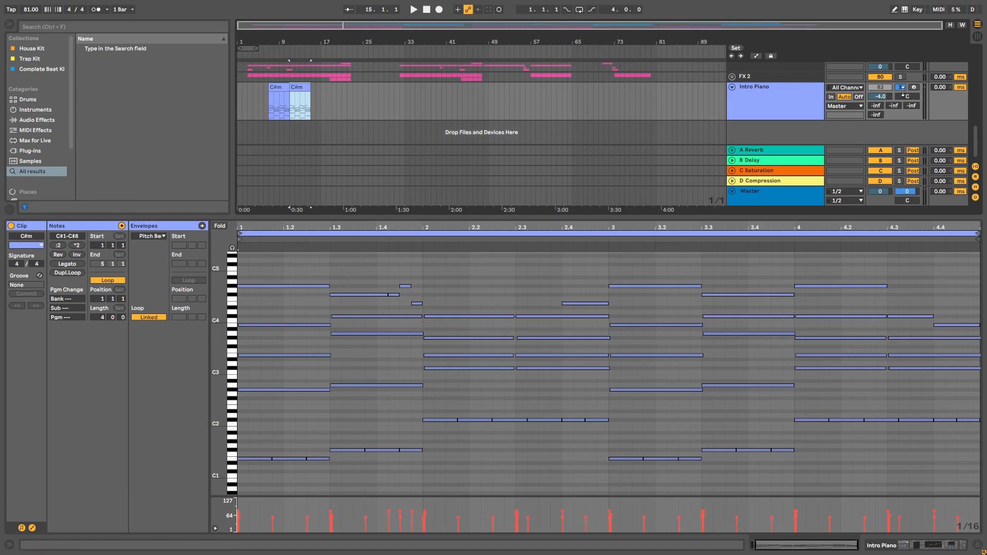
click(282, 88)
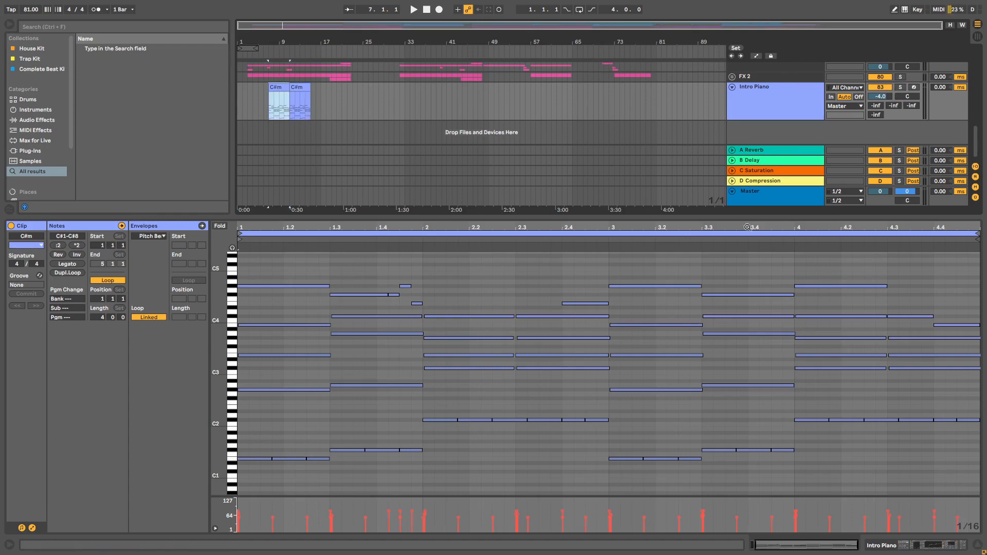
drag(732, 217, 784, 457)
key(space)
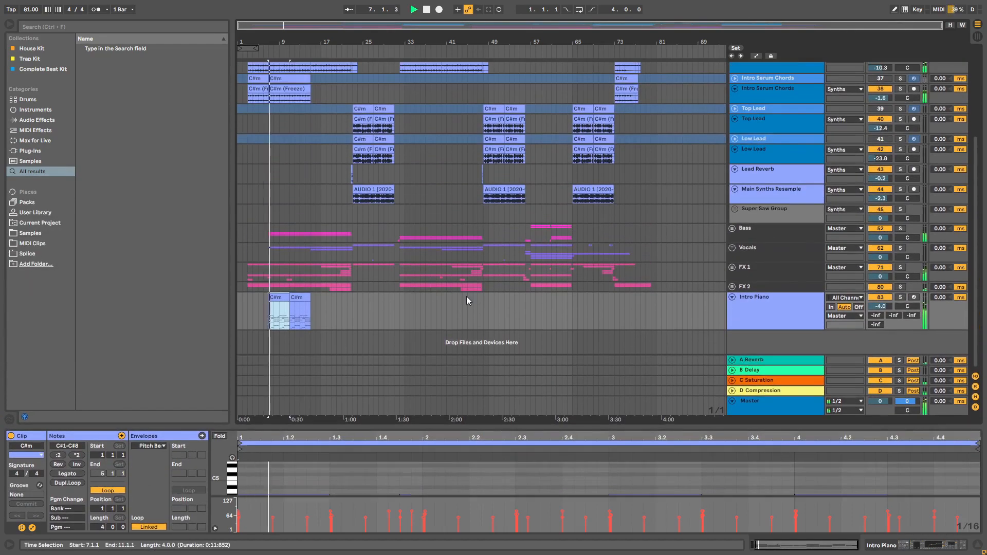
- Unfold the drum group and look through the song's drum and synth tracks while the full mix plays
scroll(467, 296, up, 5)
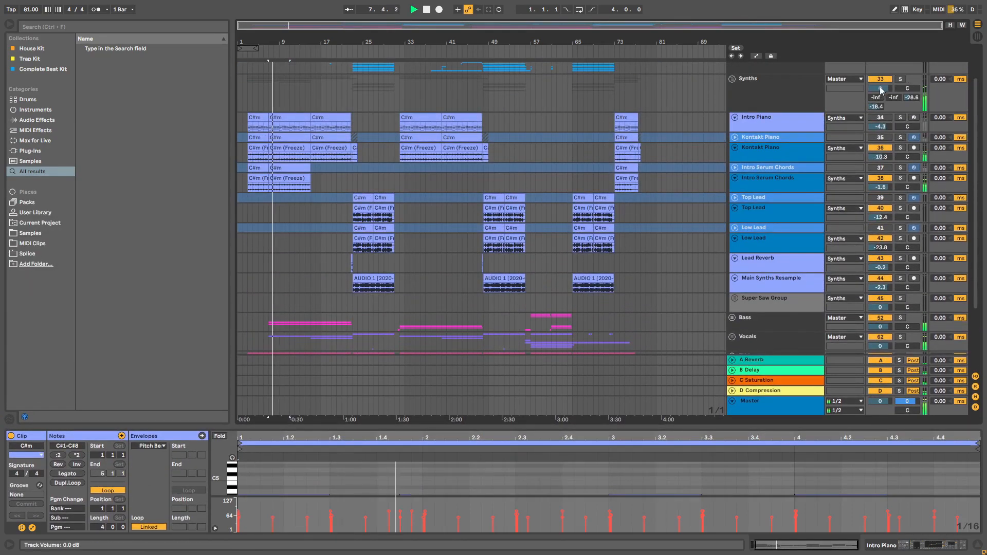
scroll(749, 109, up, 3)
click(732, 66)
scroll(769, 128, down, 20)
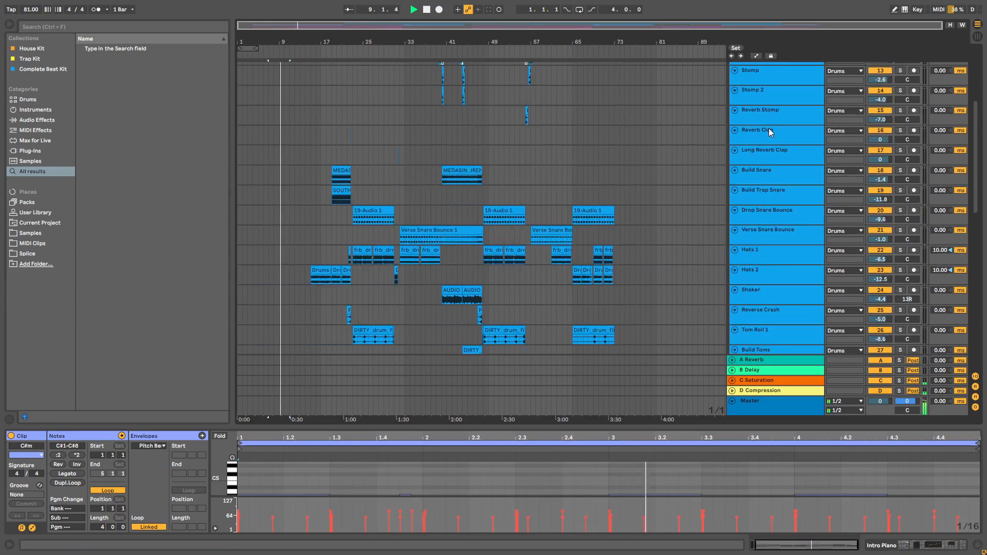
scroll(719, 185, down, 10)
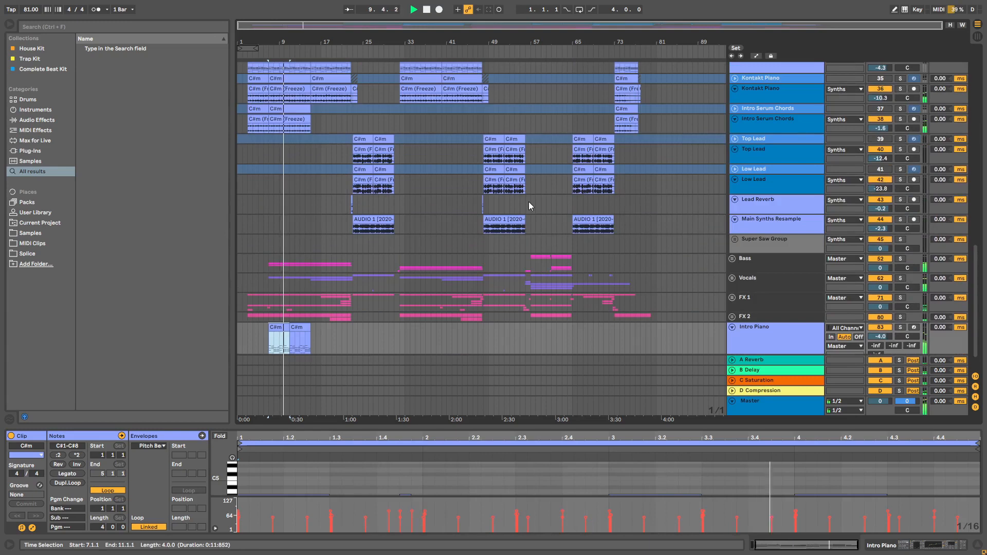
scroll(528, 201, down, 1)
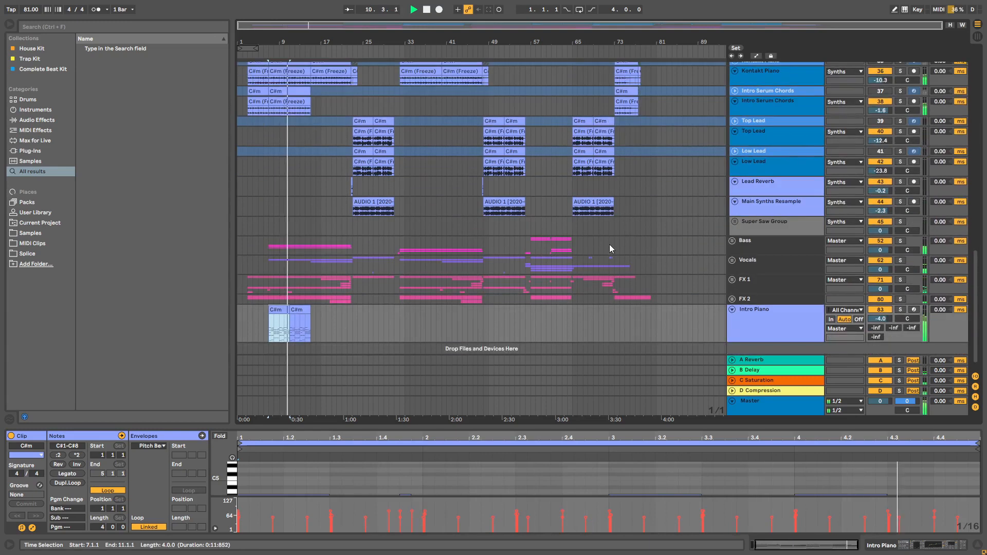